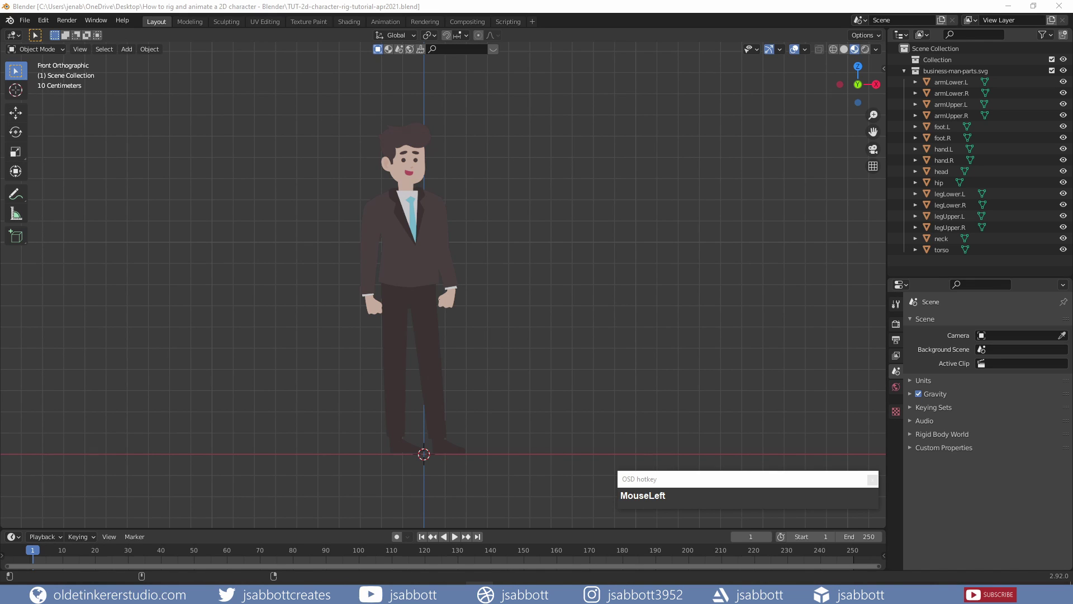
Step: Open the File menu and close it again without choosing anything
{"action": "left_click", "coordinate": [25, 21]}
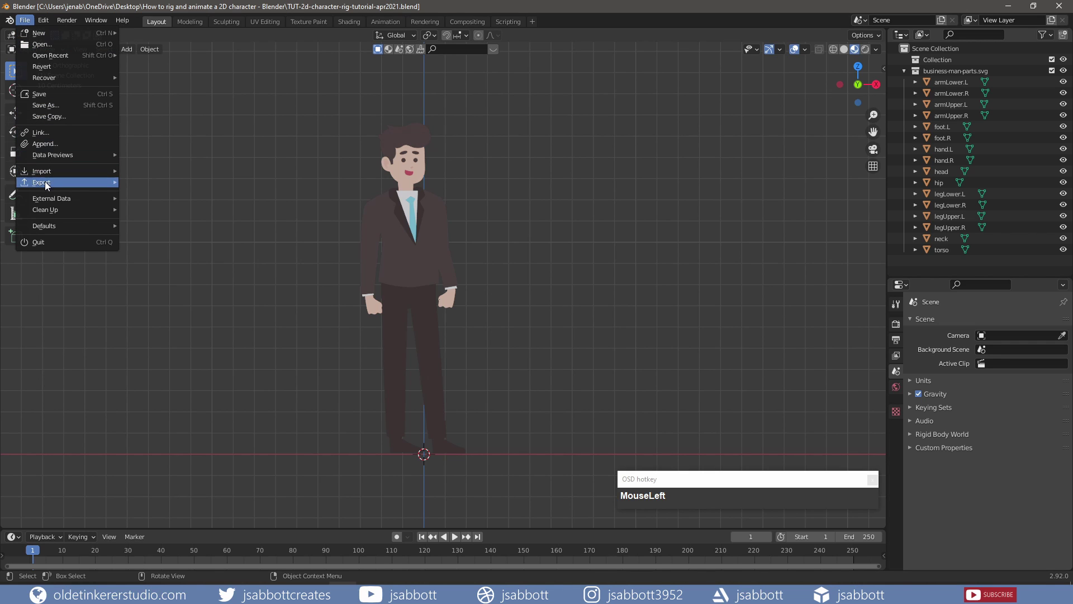
{"action": "mouse_move", "coordinate": [45, 175]}
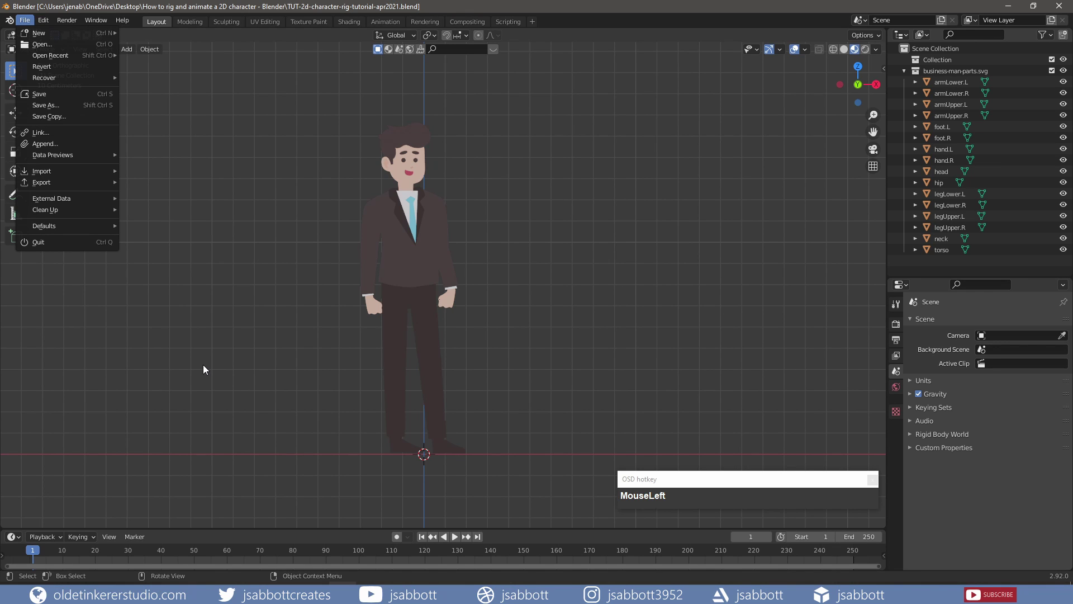
{"action": "left_click", "coordinate": [203, 364]}
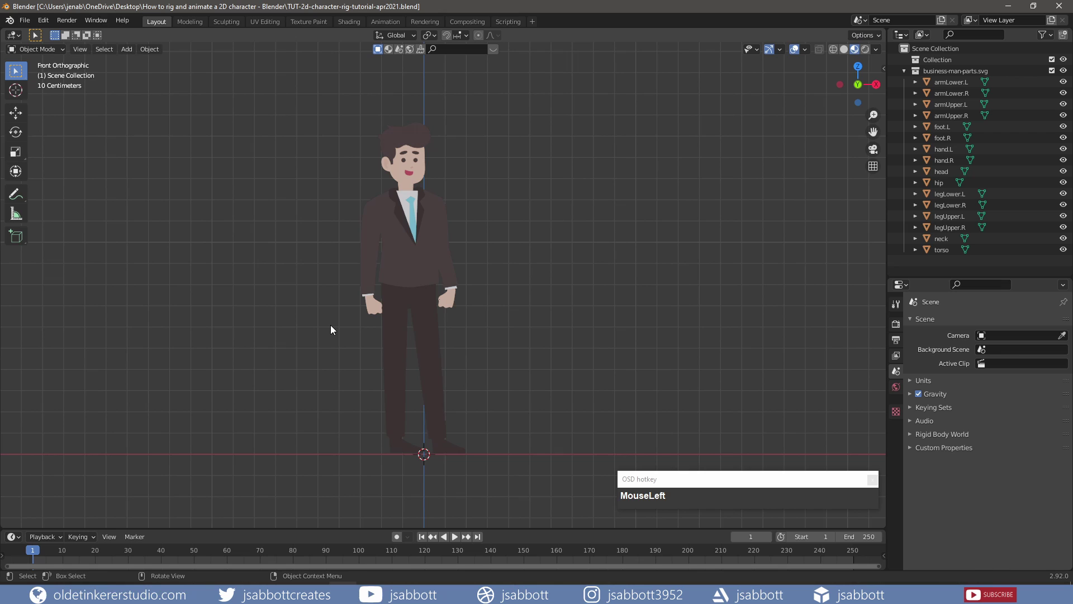
Step: Add a single-bone armature to the scene
{"action": "key", "text": "shift+a"}
{"action": "mouse_move", "coordinate": [331, 325]}
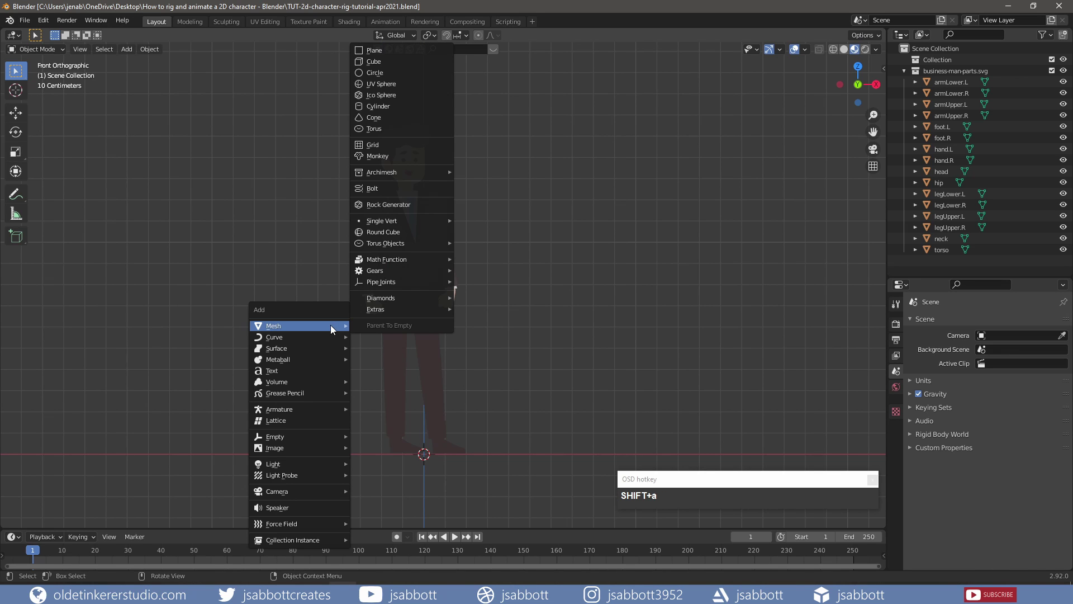
{"action": "mouse_move", "coordinate": [321, 410]}
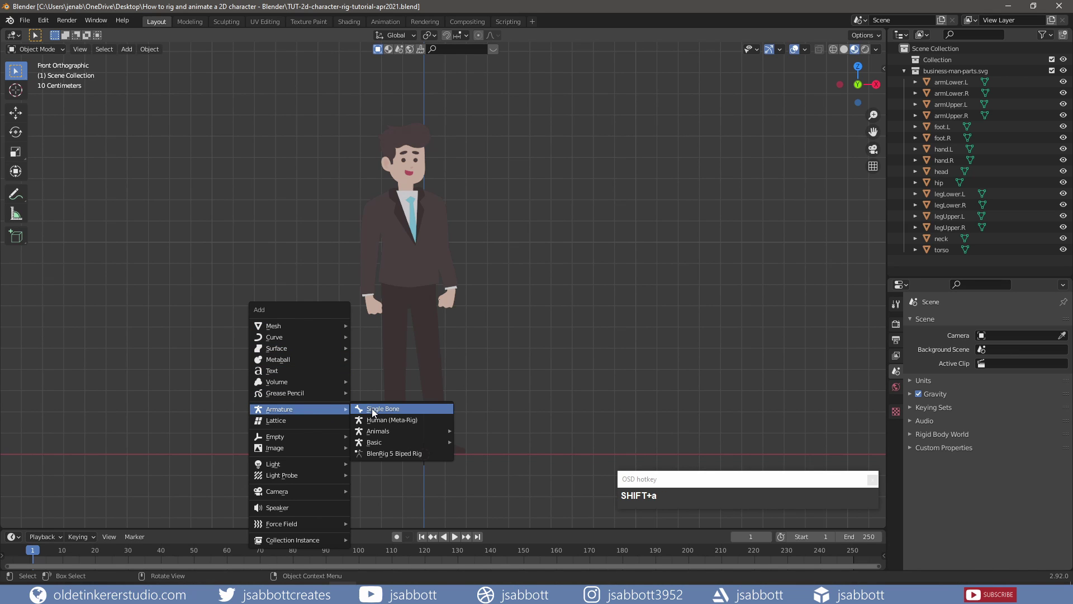
{"action": "left_click", "coordinate": [373, 410]}
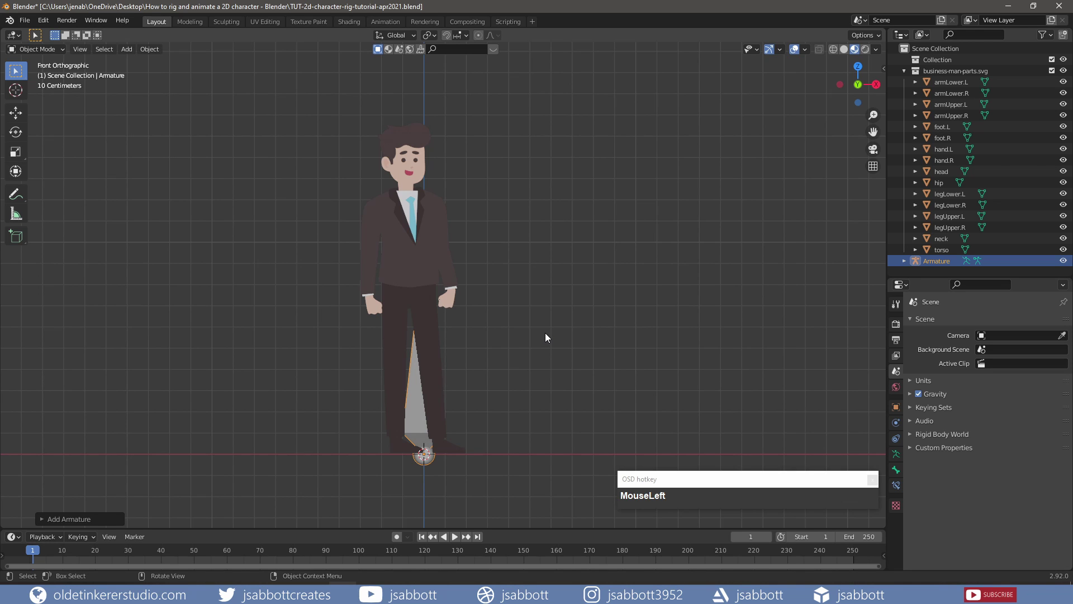
Step: Move the bone along the Y, Z and X axes until it is centred on the character
{"action": "middle_click_drag", "start_coordinate": [545, 333], "coordinate": [472, 343]}
{"action": "key", "text": "y"}
{"action": "key", "text": "g"}
{"action": "key", "text": "y"}
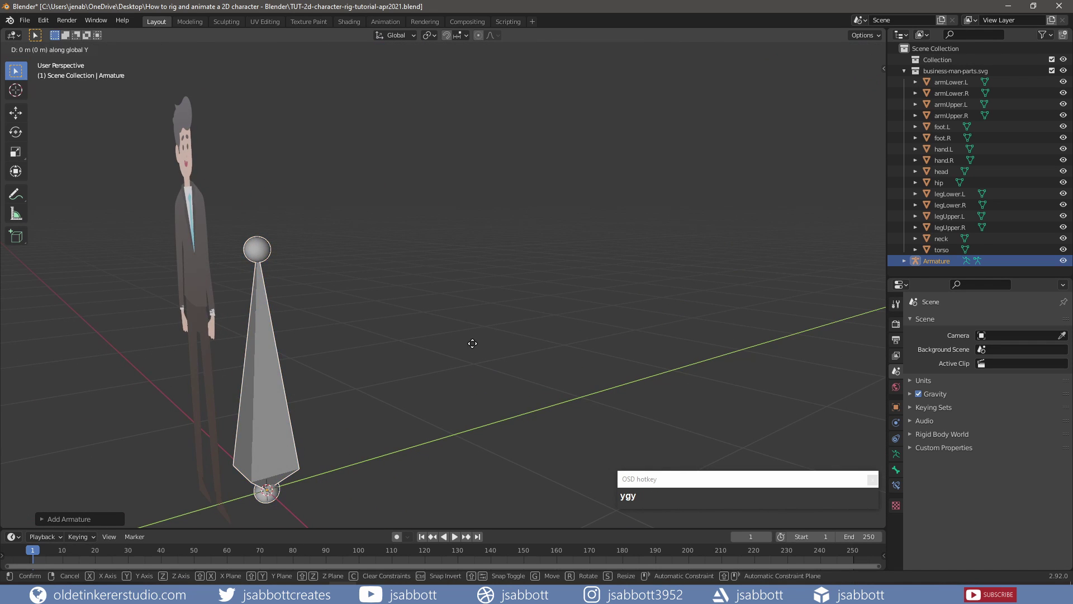
{"action": "left_click", "coordinate": [400, 365]}
{"action": "key", "text": "KP_1"}
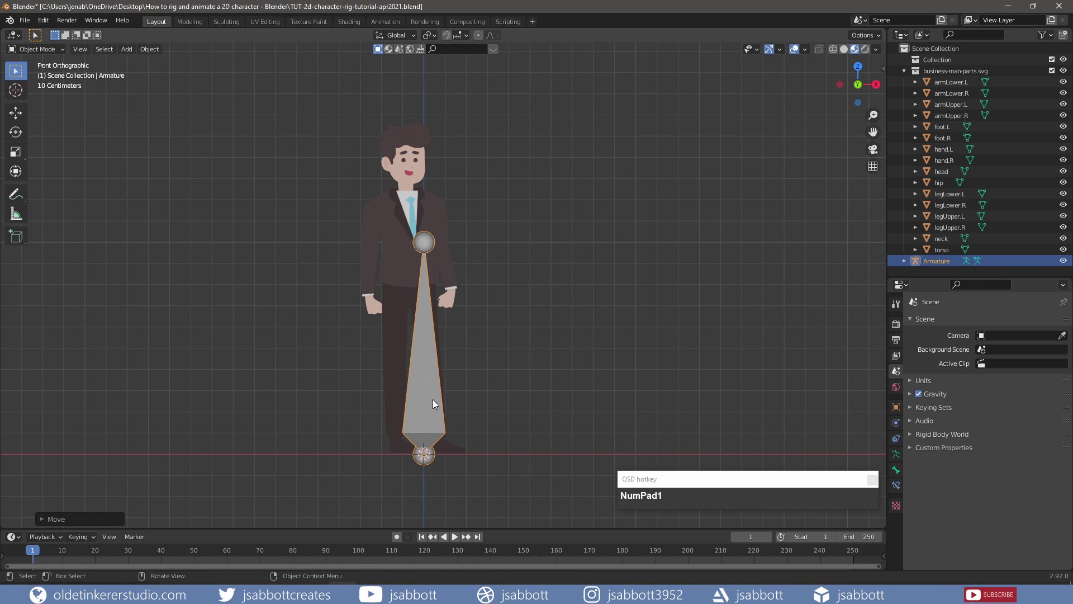
{"action": "key", "text": "g"}
{"action": "key", "text": "z"}
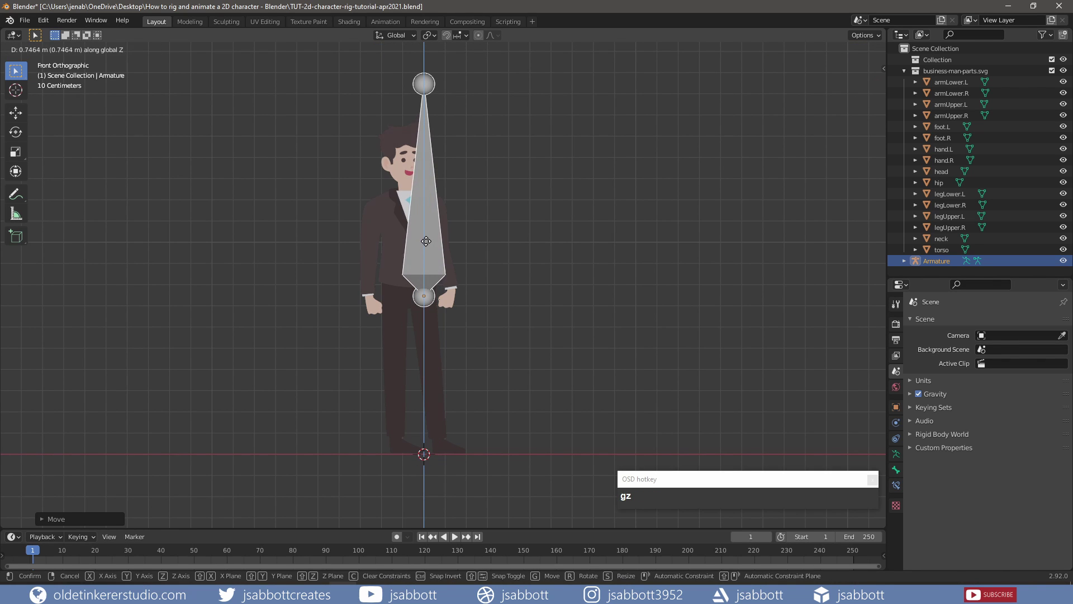
{"action": "left_click", "coordinate": [425, 241]}
{"action": "key", "text": "g"}
{"action": "key", "text": "x"}
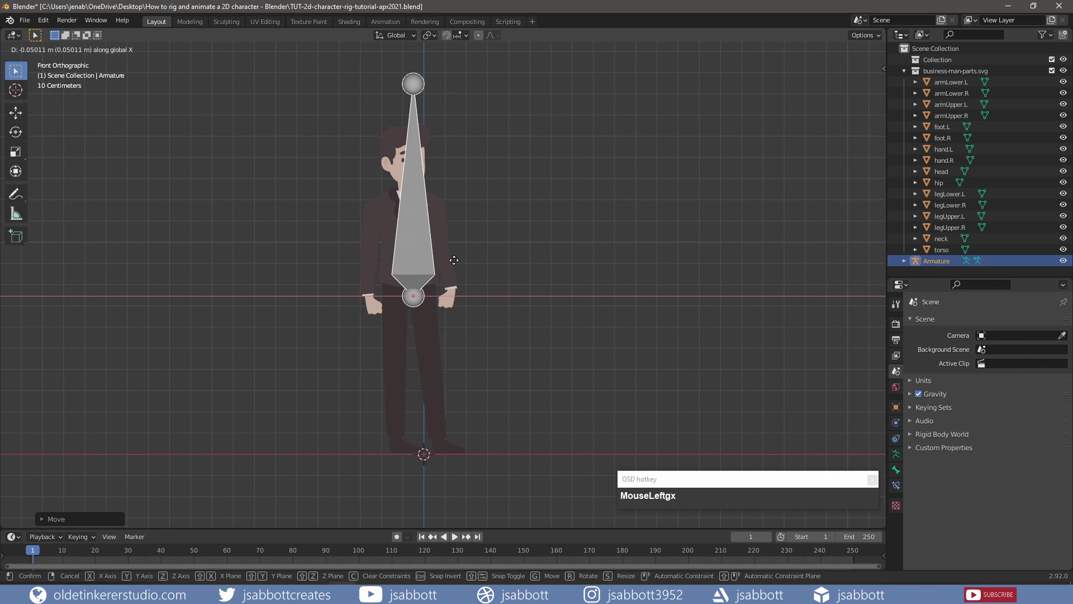
{"action": "left_click", "coordinate": [453, 260]}
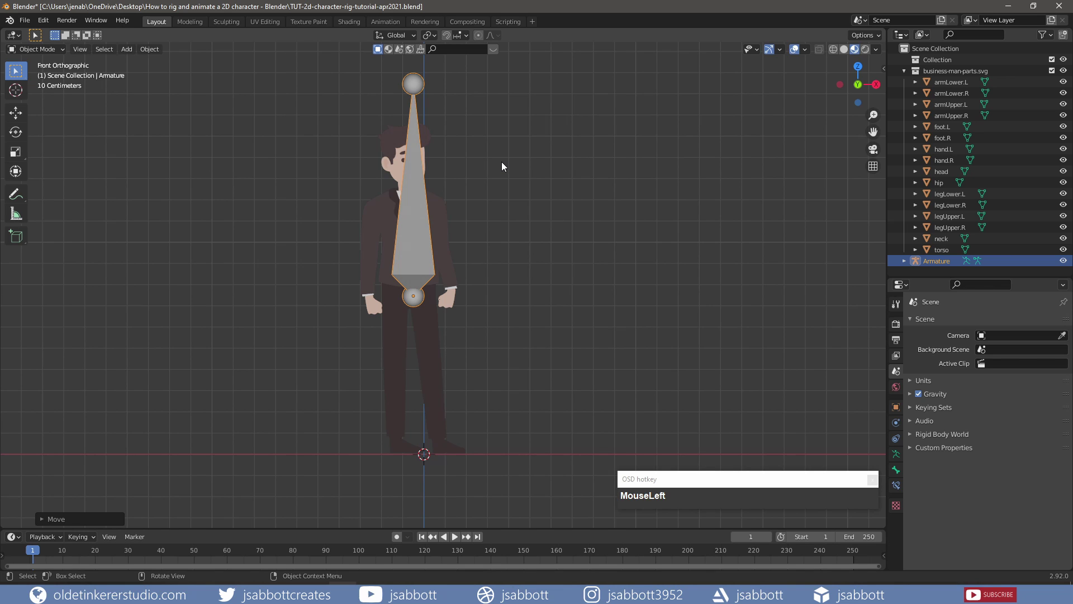
Step: Scale the bone down and bring it to the character's hips
{"action": "key", "text": "s"}
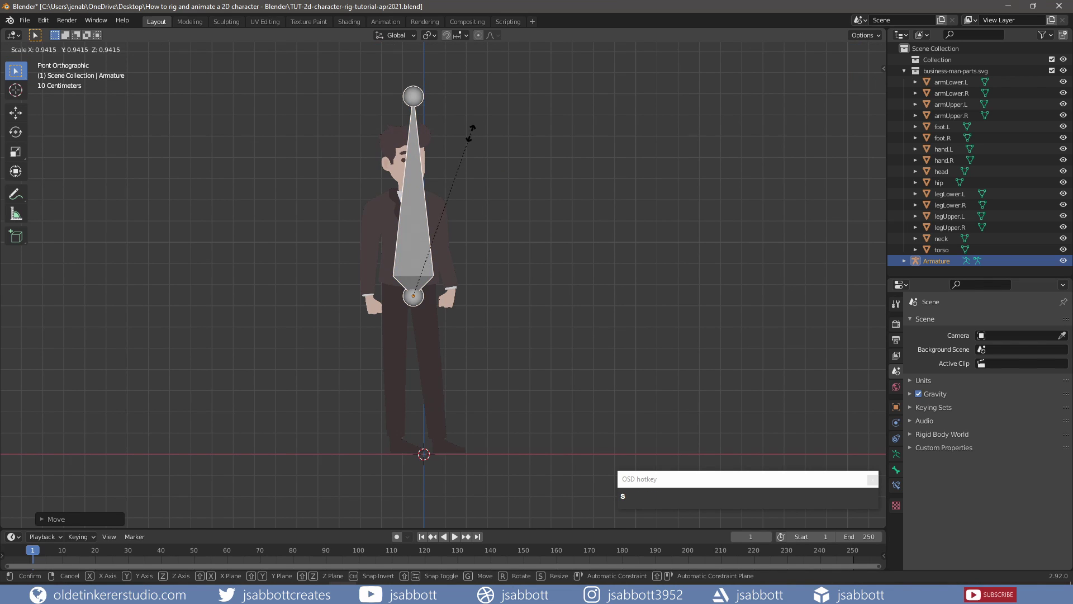
{"action": "left_click", "coordinate": [428, 235]}
{"action": "scroll", "coordinate": [521, 284], "scroll_direction": "up", "scroll_amount": 6}
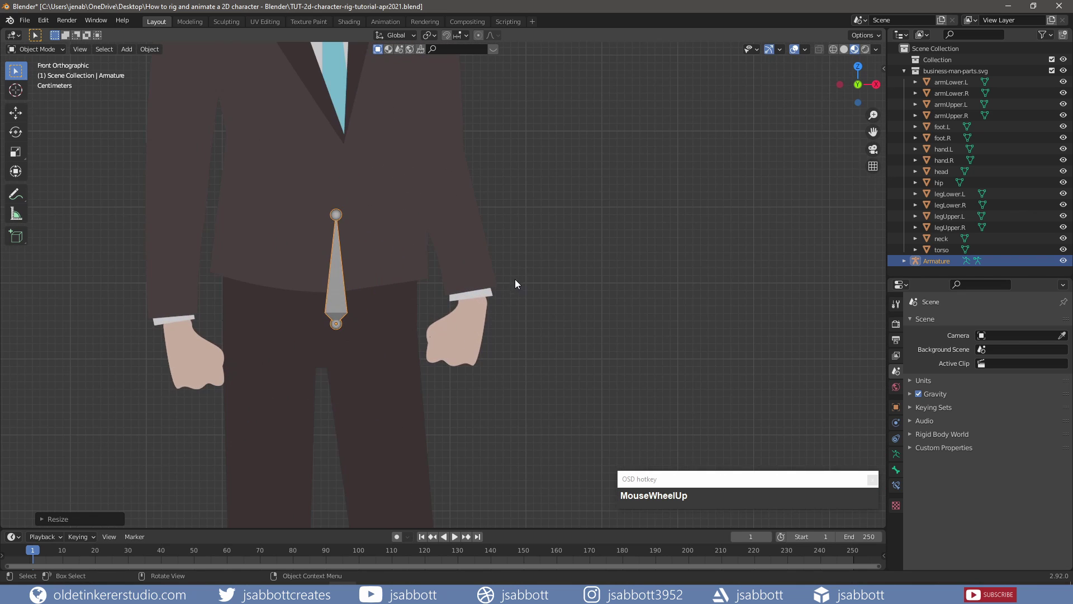
{"action": "left_click_drag", "start_coordinate": [338, 296], "coordinate": [325, 346]}
{"action": "key", "text": "s"}
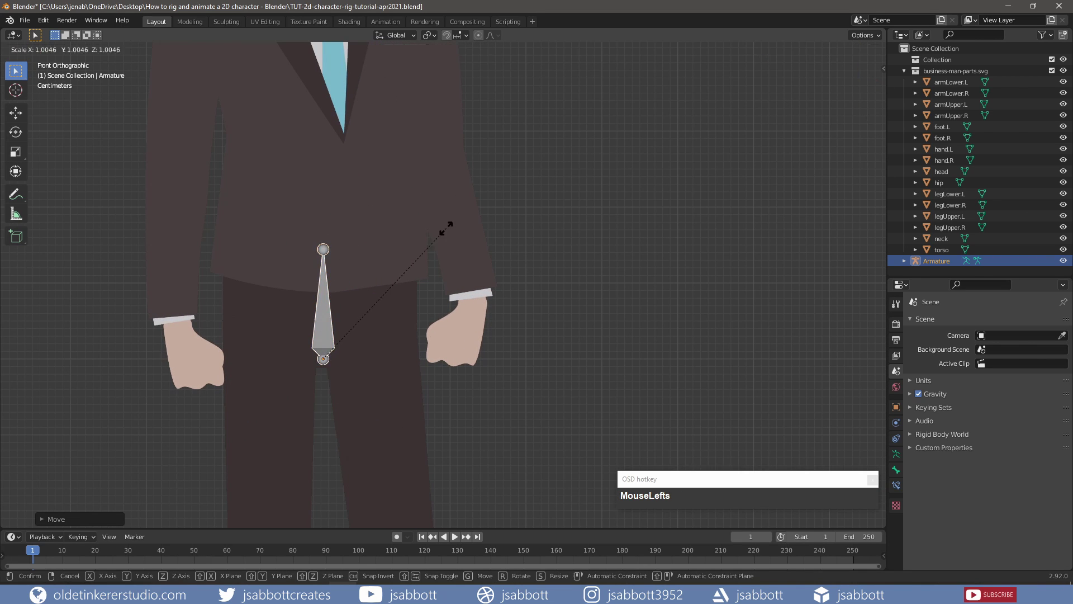
Step: Fix the small hip bone size, then extrude a spine bone straight up to the neck in Edit Mode
{"action": "left_click", "coordinate": [390, 285]}
{"action": "key", "text": "Tab"}
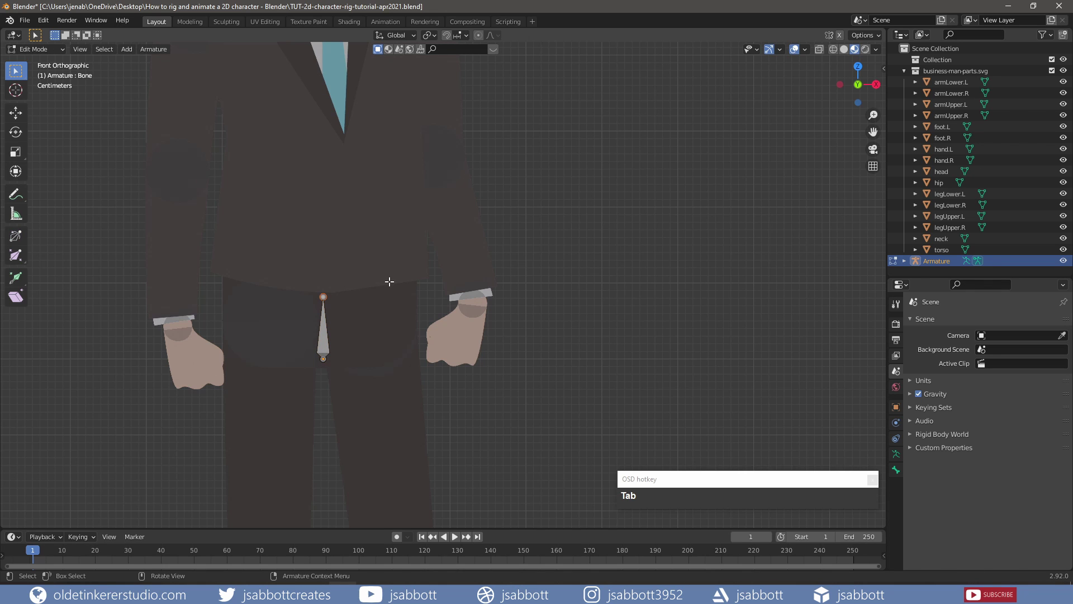
{"action": "scroll", "coordinate": [371, 257], "scroll_direction": "down", "scroll_amount": 2}
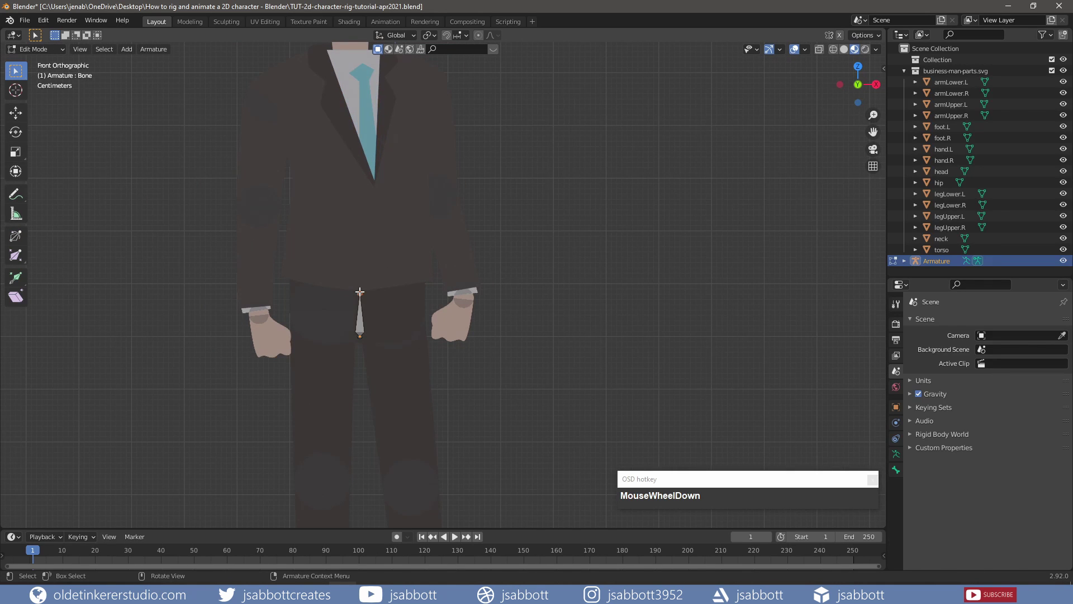
{"action": "left_click", "coordinate": [360, 292]}
{"action": "key", "text": "e"}
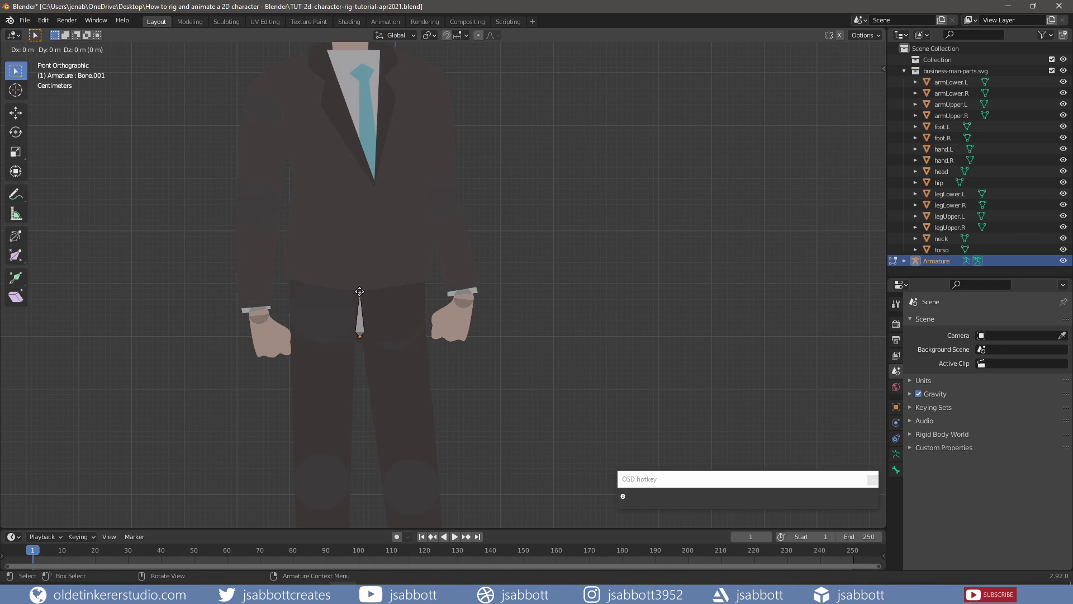
{"action": "key", "text": "z"}
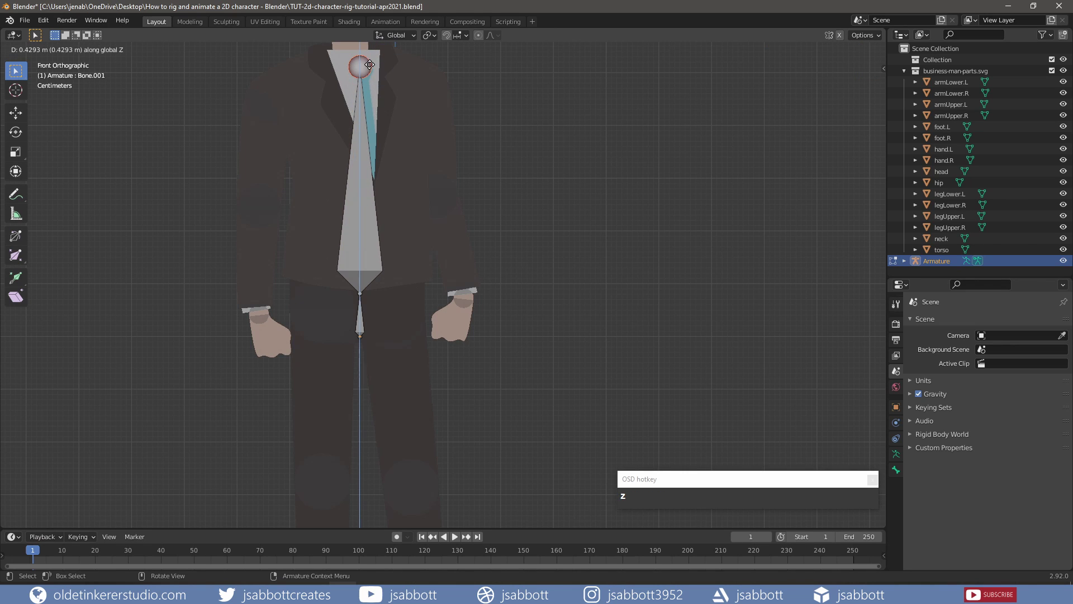
{"action": "left_click", "coordinate": [370, 61]}
{"action": "middle_click_drag", "start_coordinate": [491, 91], "coordinate": [501, 329], "text": "shift"}
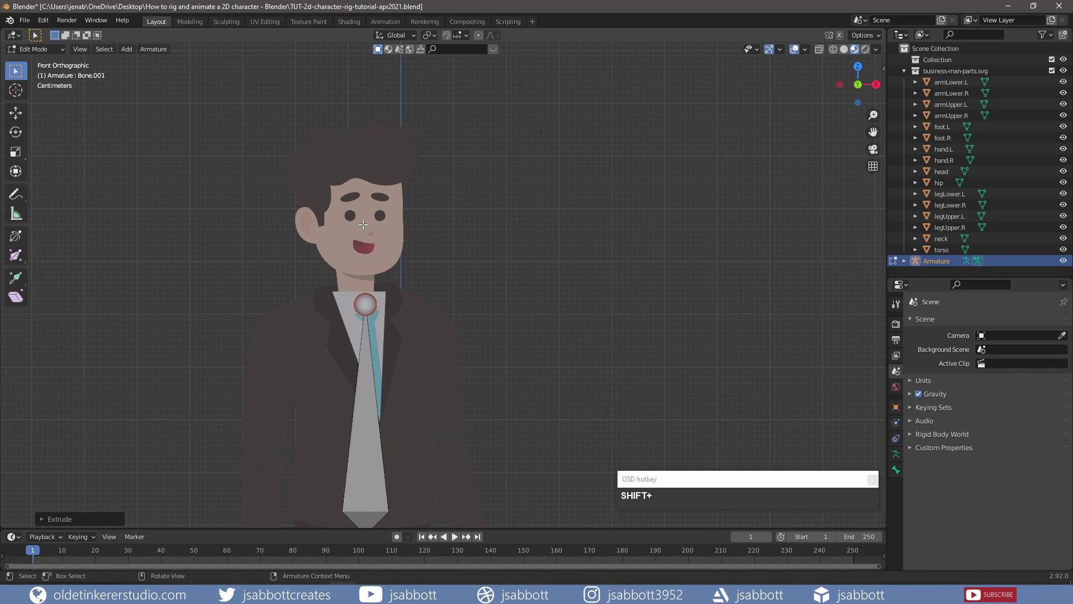
Step: Extrude a short neck bone and a head bone vertically to the top of the head
{"action": "key", "text": "e"}
{"action": "key", "text": "z"}
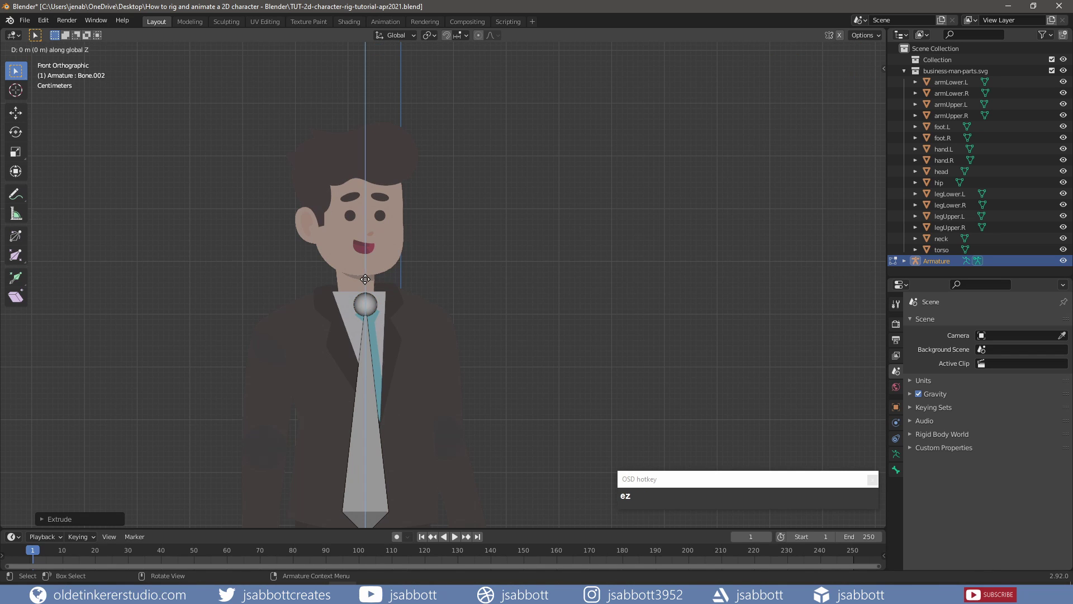
{"action": "left_click", "coordinate": [365, 248]}
{"action": "key", "text": "e"}
{"action": "key", "text": "z"}
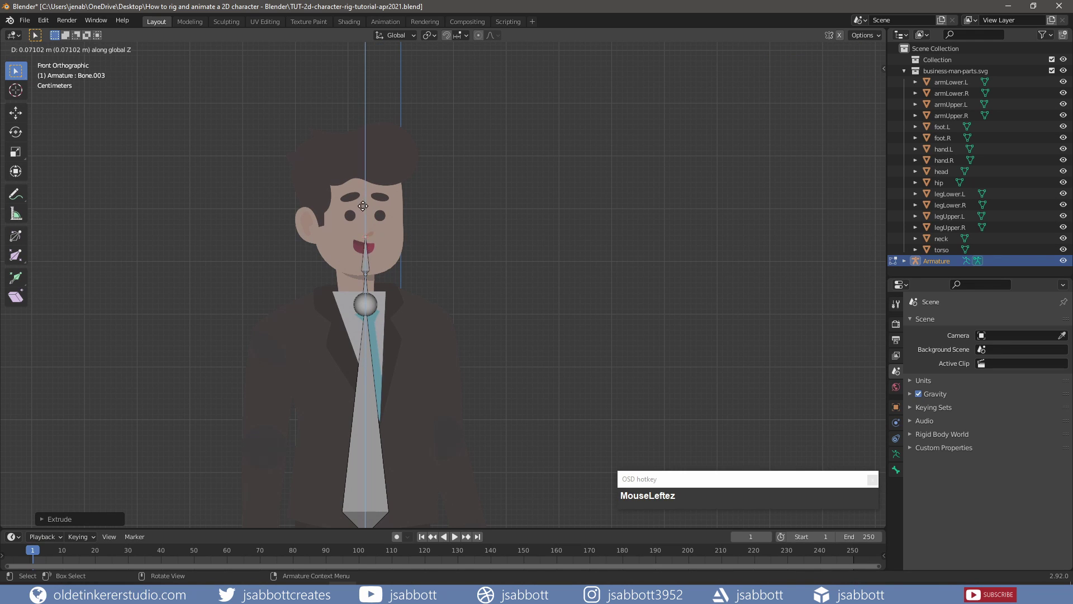
{"action": "left_click", "coordinate": [365, 127]}
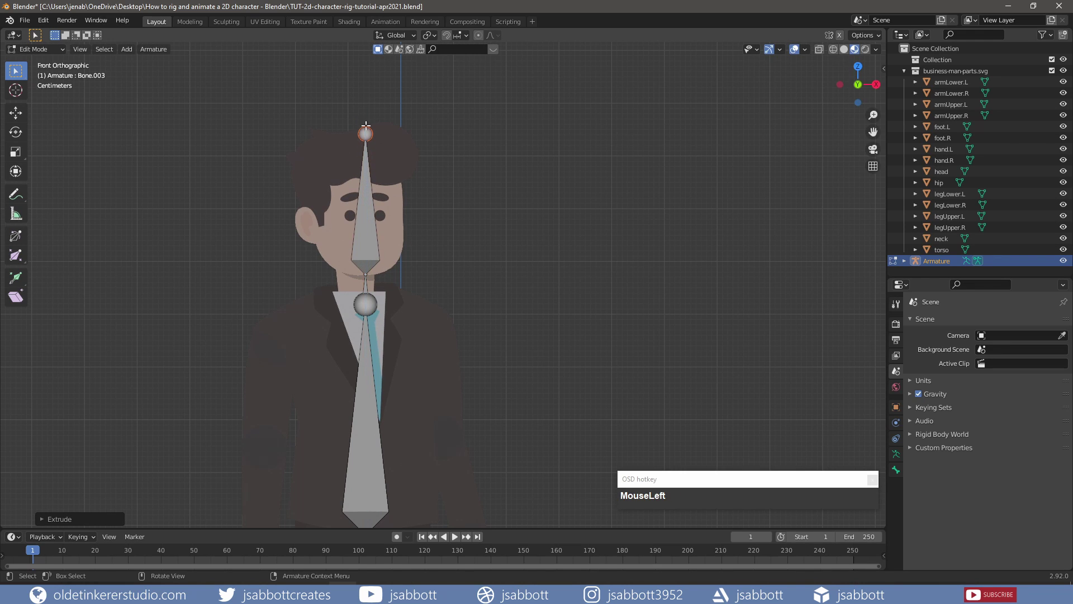
Step: Show the character meshes as wireframe and select the small hip bone
{"action": "middle_click_drag", "start_coordinate": [509, 364], "coordinate": [501, 312], "text": "shift"}
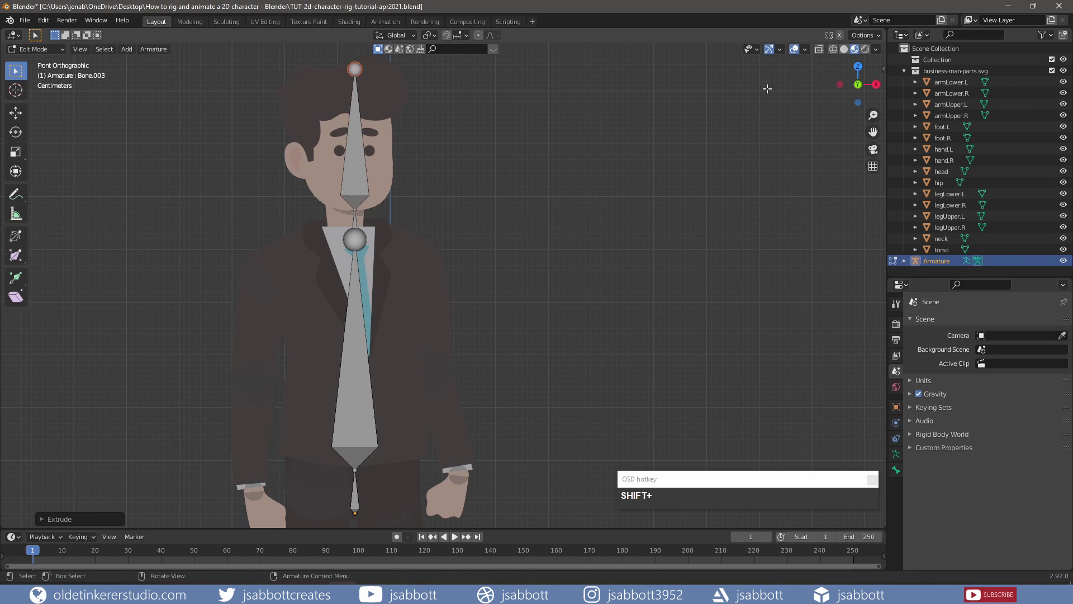
{"action": "left_click", "coordinate": [831, 51]}
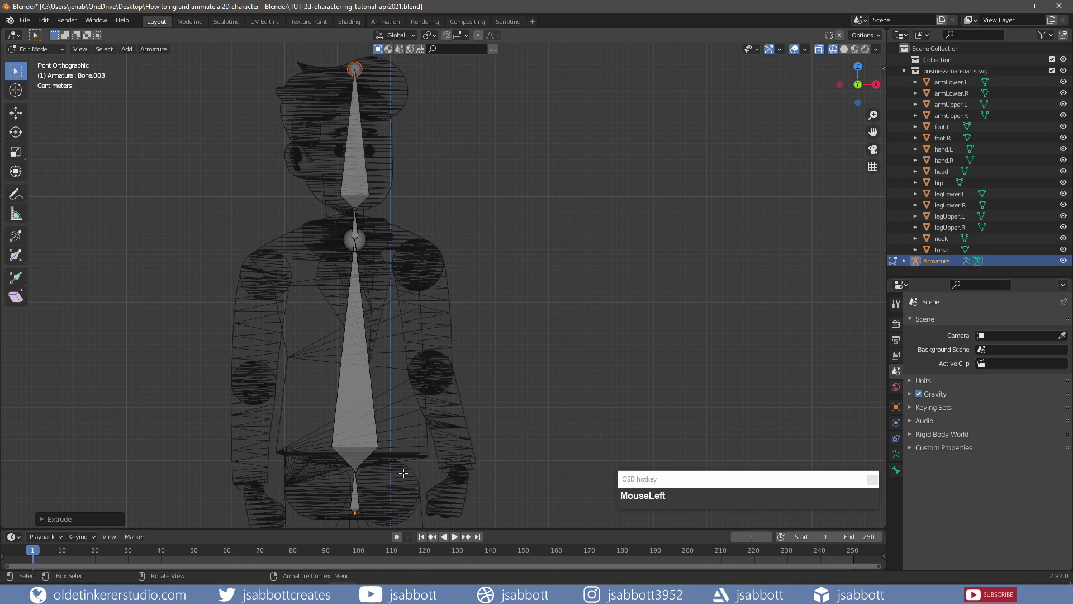
{"action": "left_click_drag", "start_coordinate": [355, 491], "coordinate": [354, 470]}
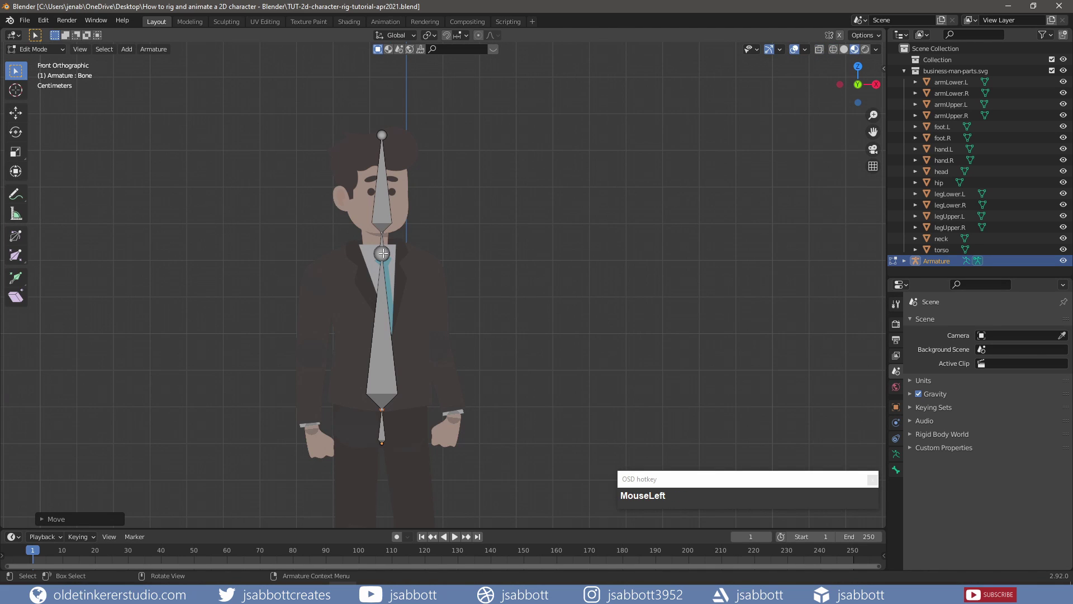
Step: Extrude shoulder, upper-arm, forearm and hand bones down the first arm from the neck-base joint
{"action": "left_click", "coordinate": [382, 254]}
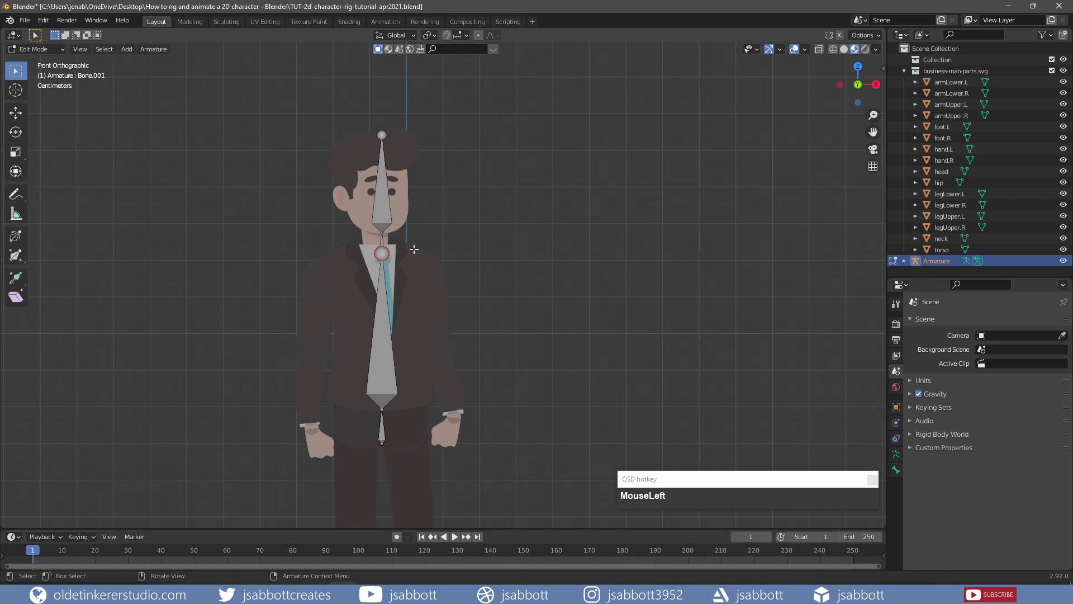
{"action": "key", "text": "e"}
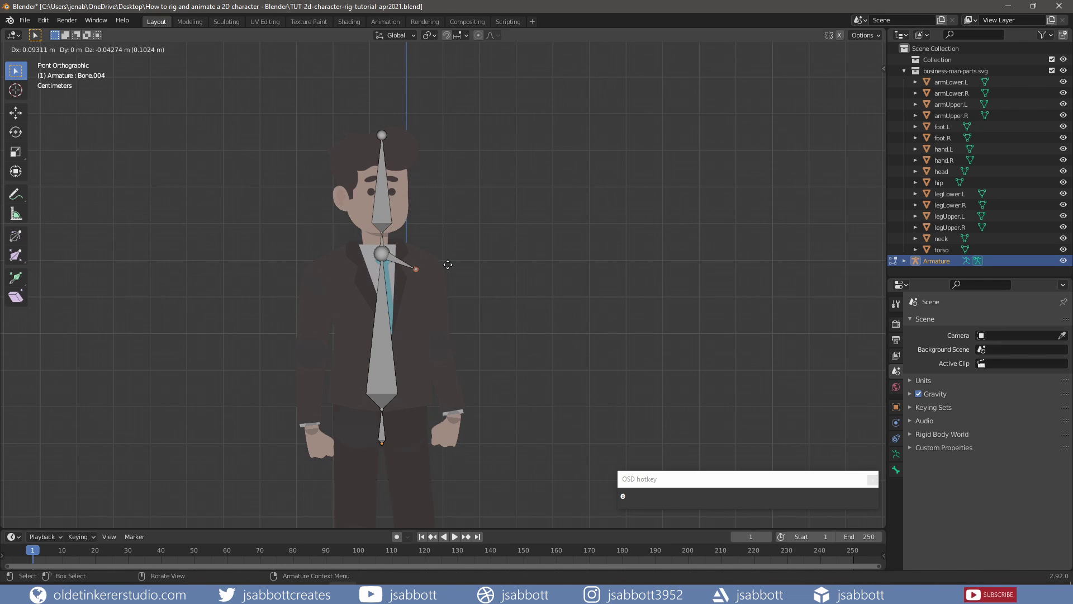
{"action": "left_click", "coordinate": [448, 263]}
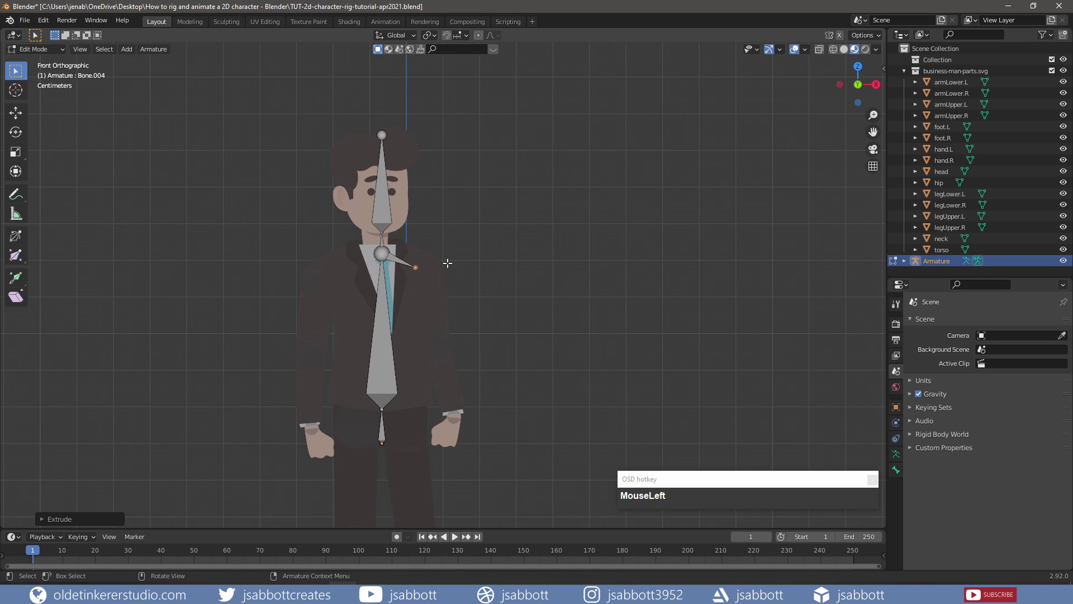
{"action": "key", "text": "e"}
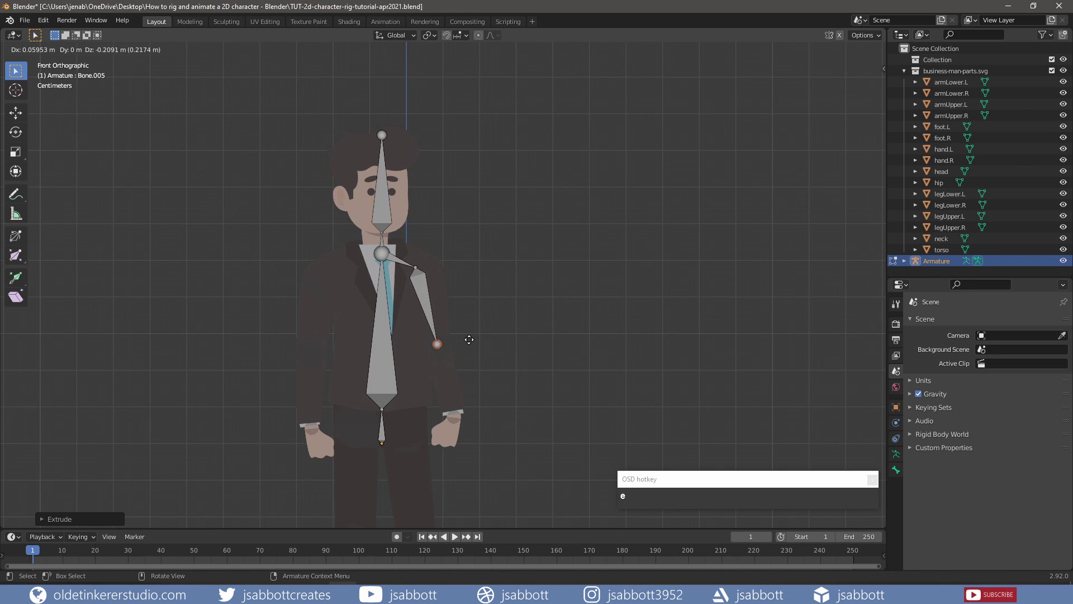
{"action": "left_click", "coordinate": [469, 339]}
{"action": "key", "text": "e"}
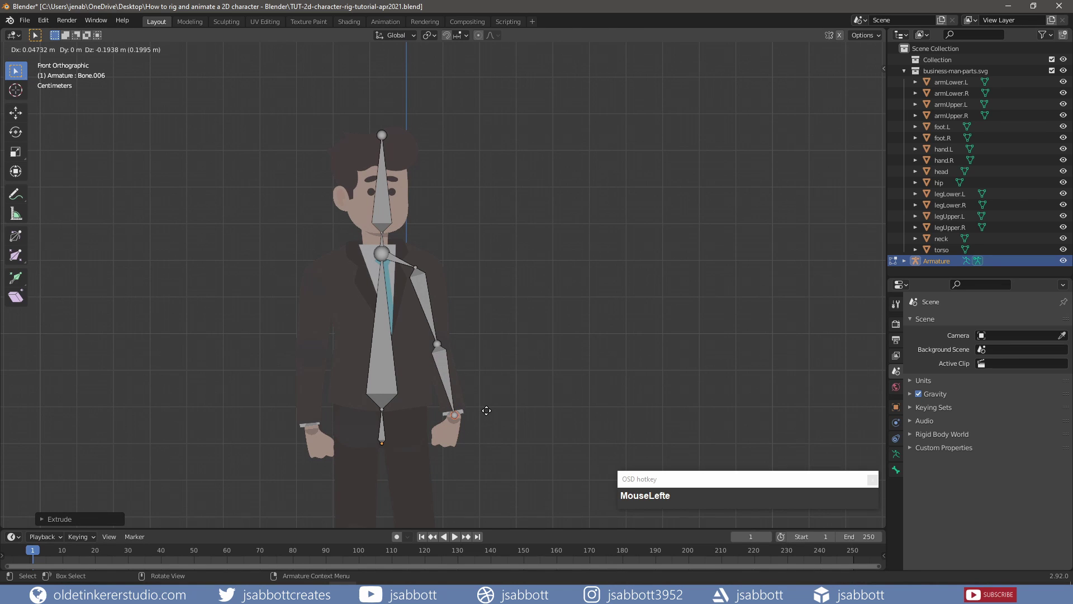
{"action": "left_click", "coordinate": [486, 411]}
{"action": "key", "text": "e"}
{"action": "left_click", "coordinate": [485, 440]}
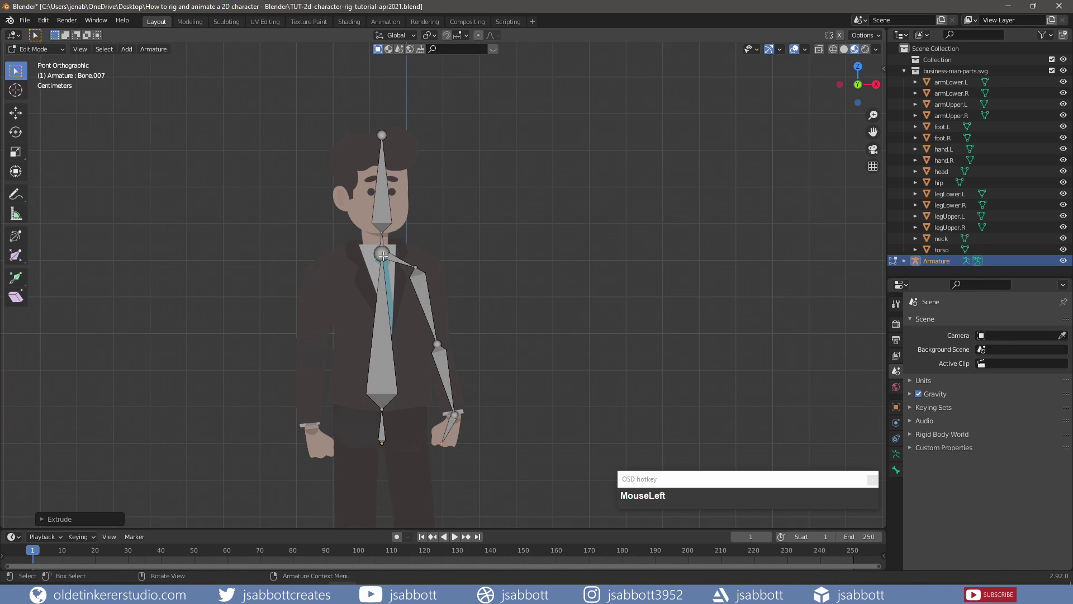
Step: Extrude shoulder, upper-arm, forearm and hand bones down the other arm from the chest joint
{"action": "left_click", "coordinate": [380, 253]}
{"action": "key", "text": "e"}
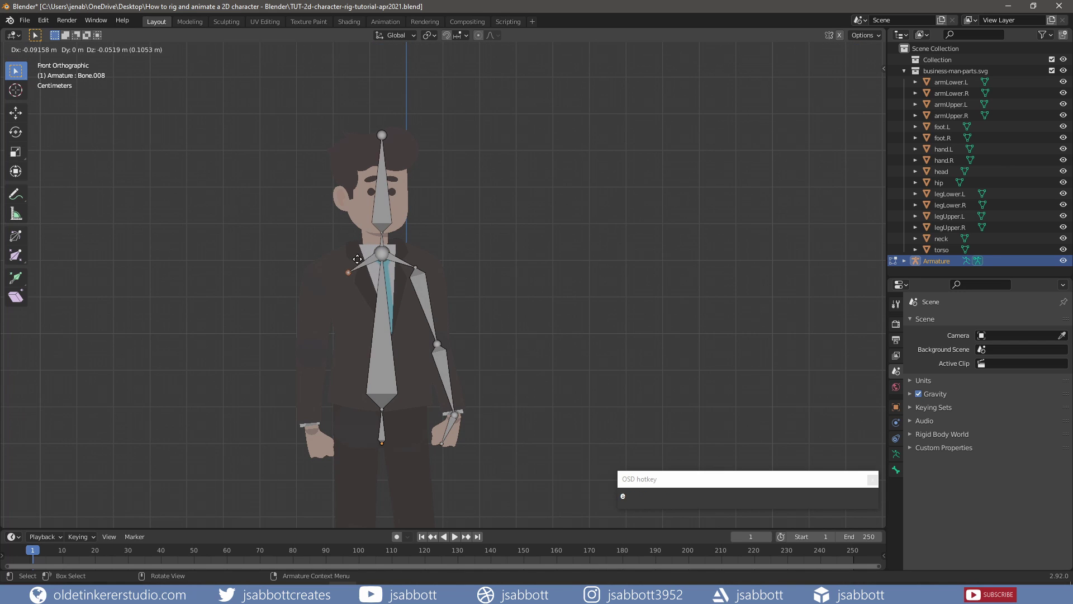
{"action": "left_click", "coordinate": [349, 259]}
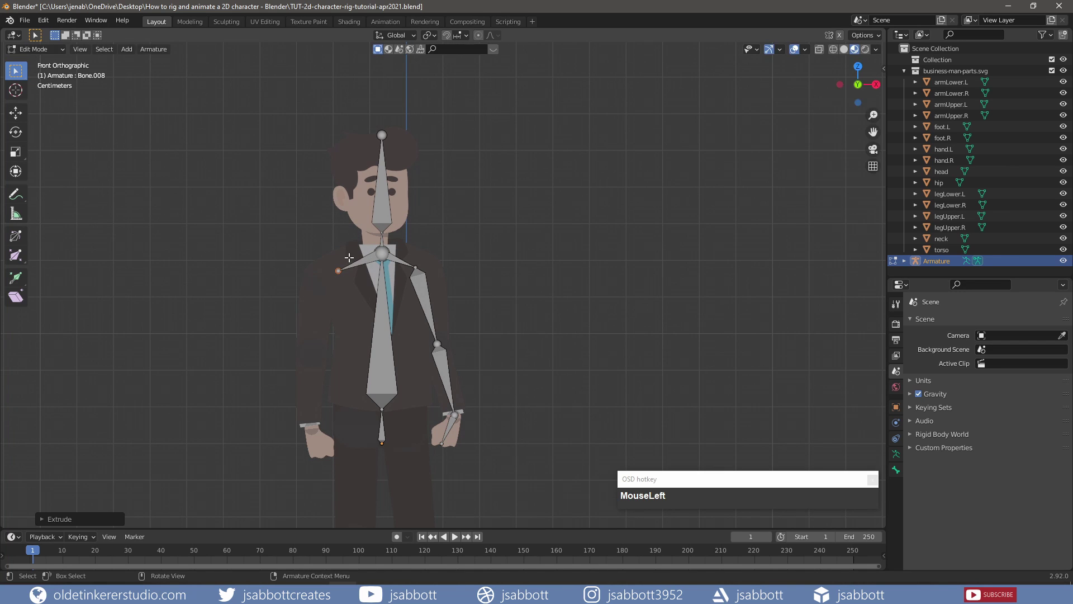
{"action": "key", "text": "e"}
{"action": "left_click", "coordinate": [325, 339]}
{"action": "key", "text": "e"}
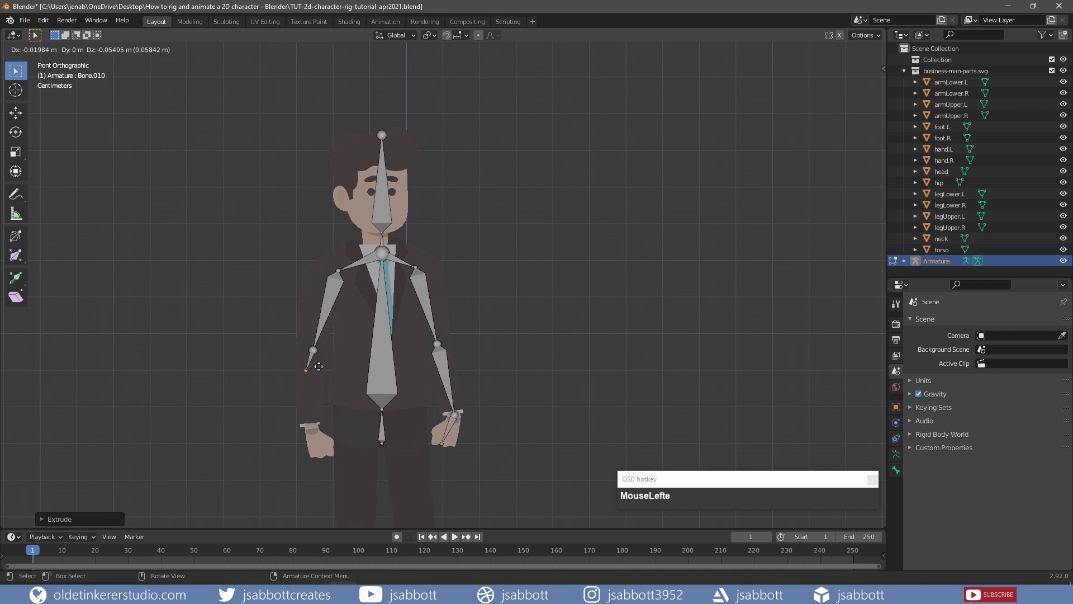
{"action": "left_click", "coordinate": [324, 418]}
{"action": "key", "text": "e"}
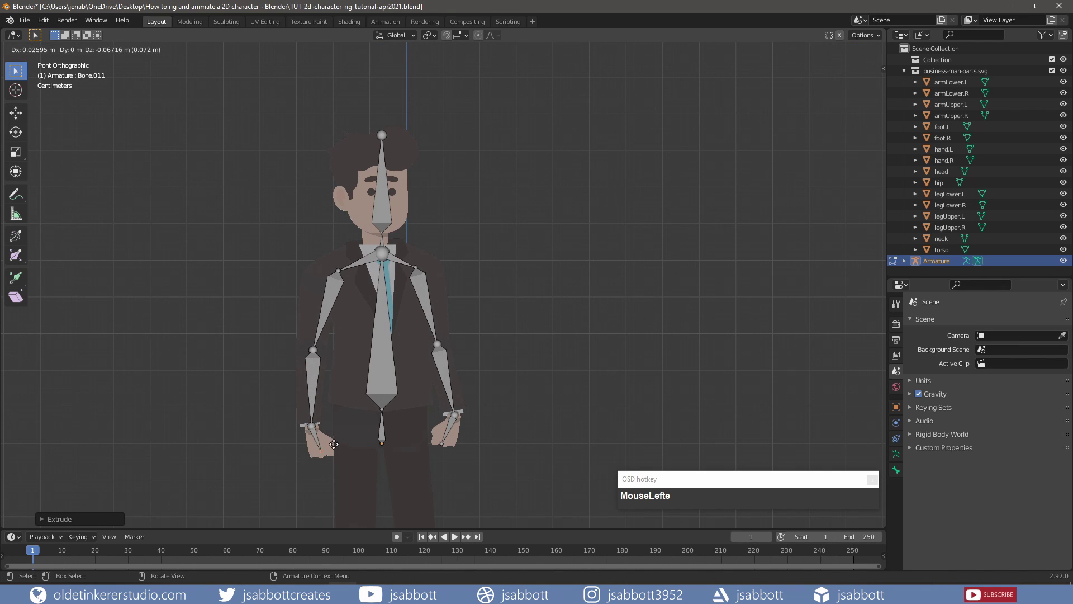
{"action": "left_click", "coordinate": [337, 448]}
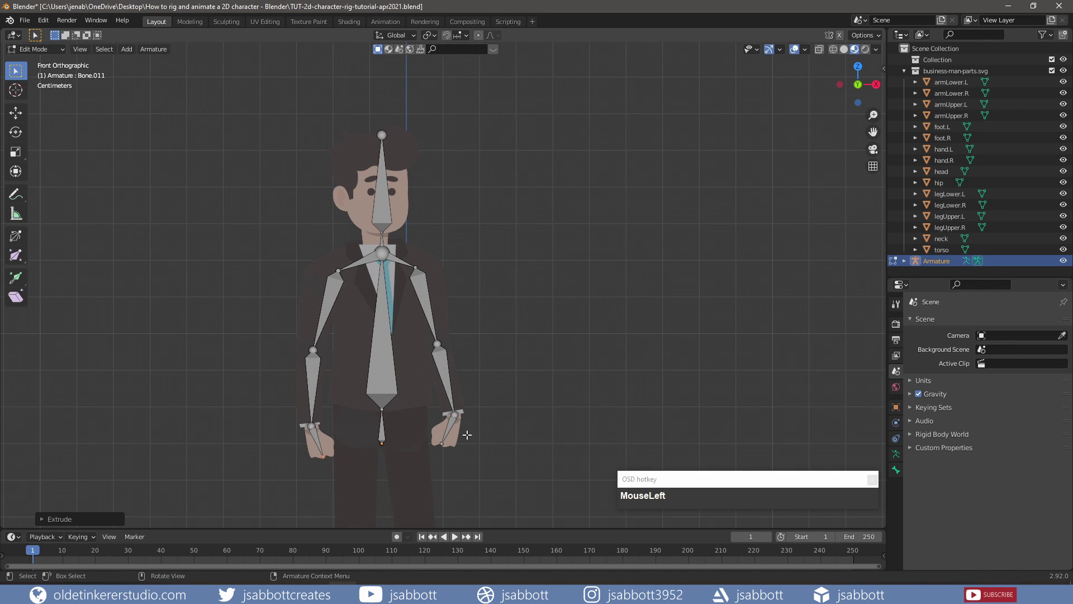
Step: Extrude Bone.012 from the tie-tip joint sideways to one hip
{"action": "middle_click_drag", "start_coordinate": [525, 433], "coordinate": [505, 211], "text": "shift"}
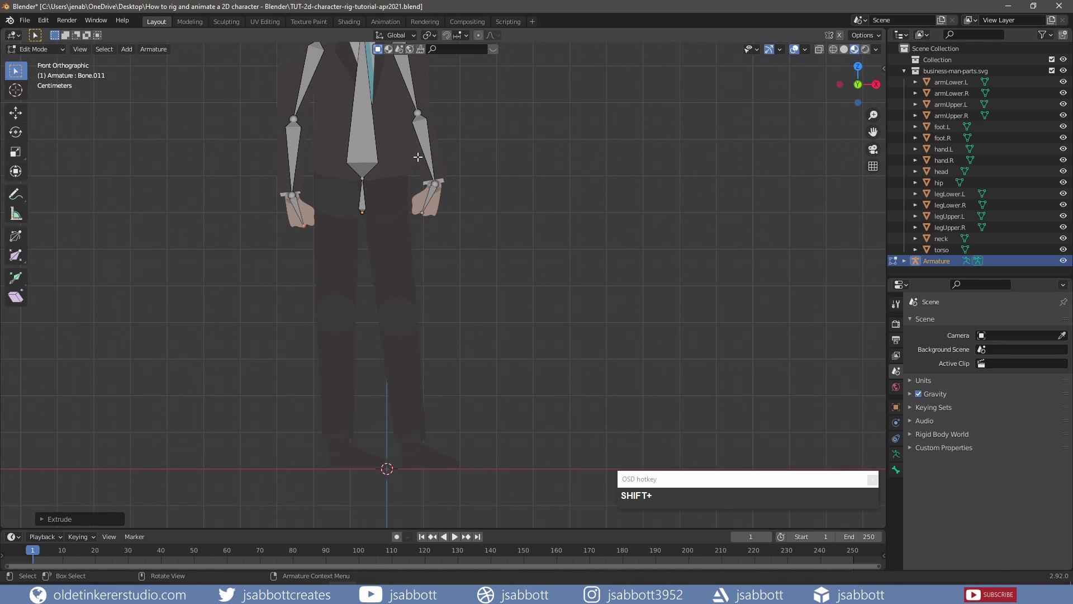
{"action": "left_click", "coordinate": [363, 178], "text": "shift"}
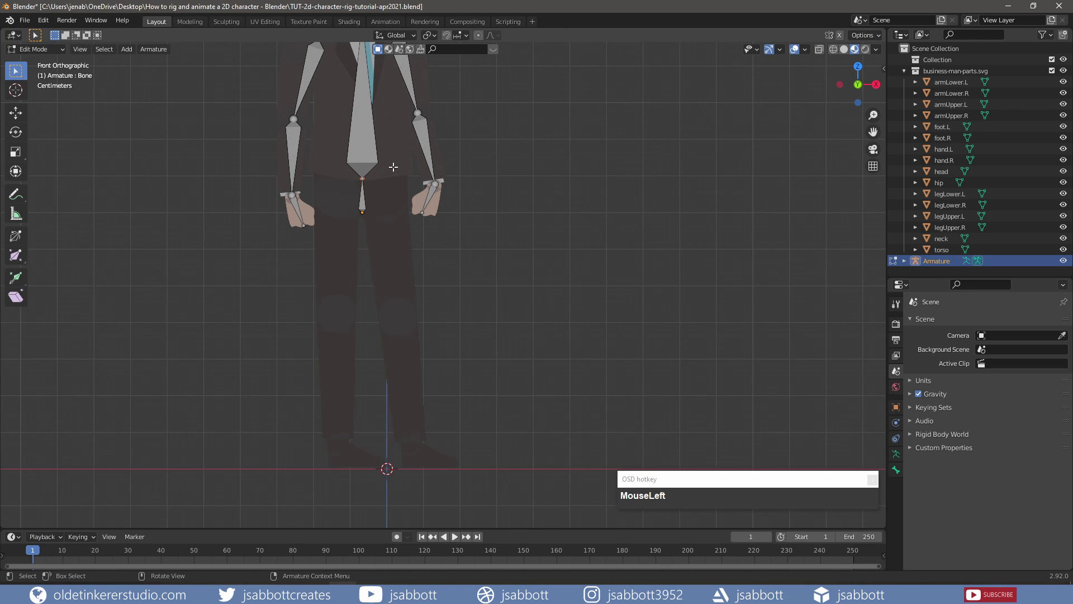
{"action": "key", "text": "e"}
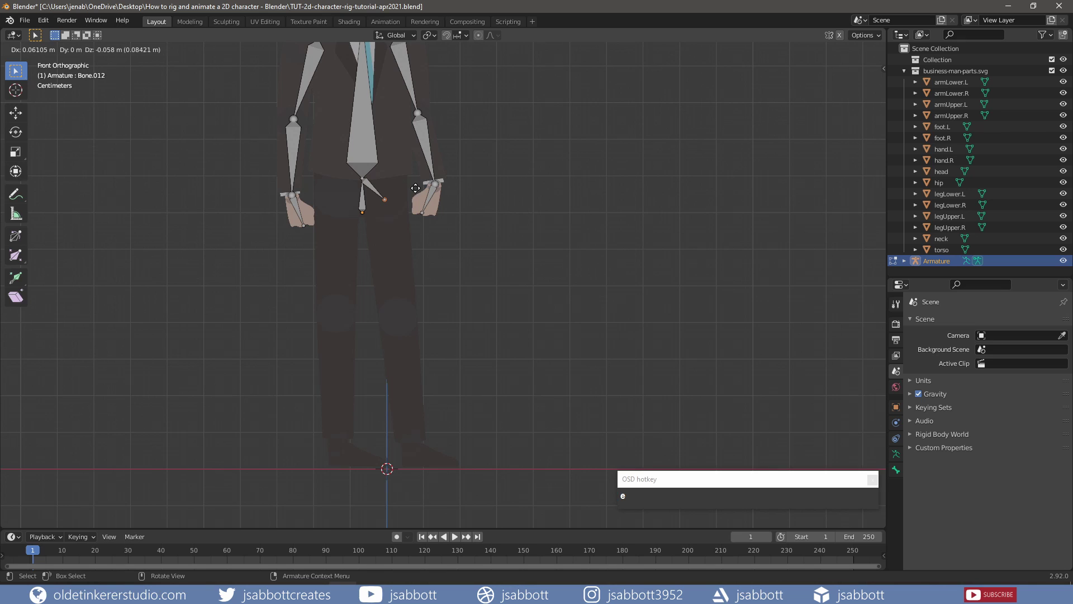
{"action": "left_click", "coordinate": [416, 190]}
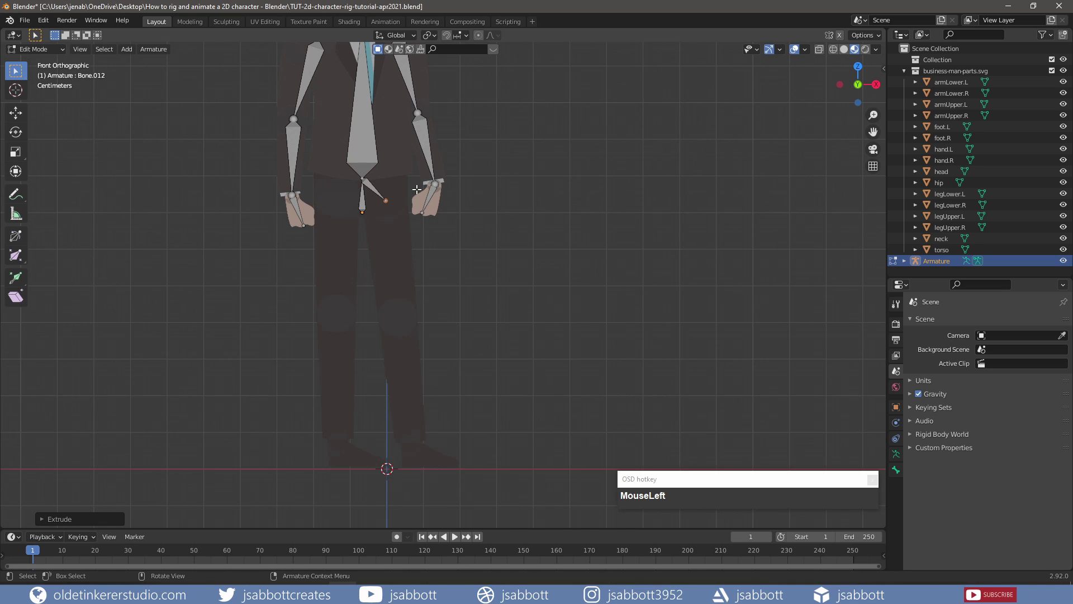
Step: Extrude Bone.013 to the knee, Bone.014 to the ankle and Bone.015 to the toe
{"action": "key", "text": "e"}
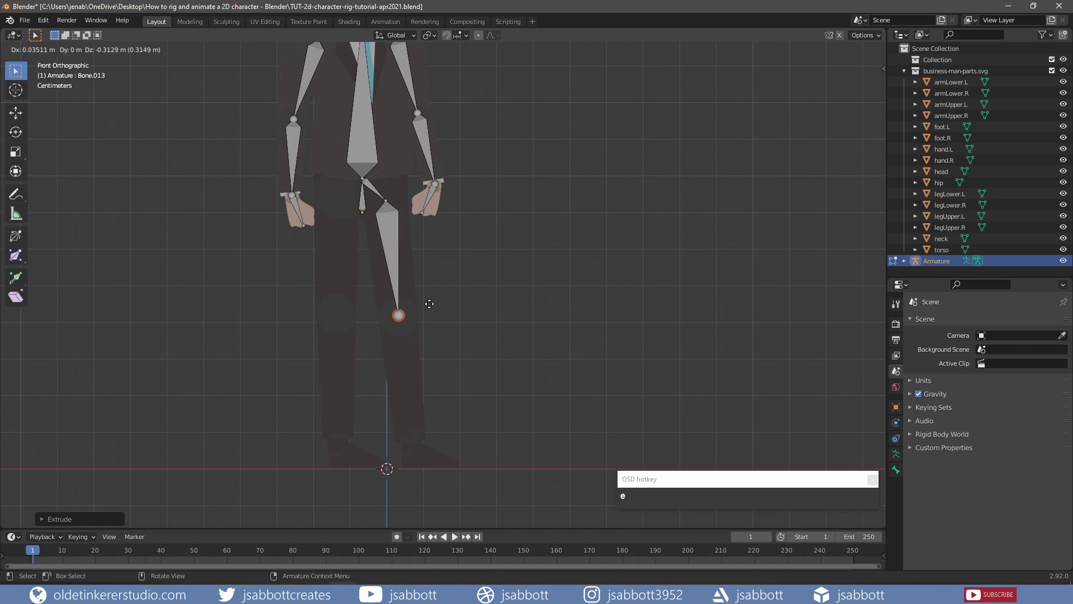
{"action": "left_click", "coordinate": [429, 304]}
{"action": "key", "text": "e"}
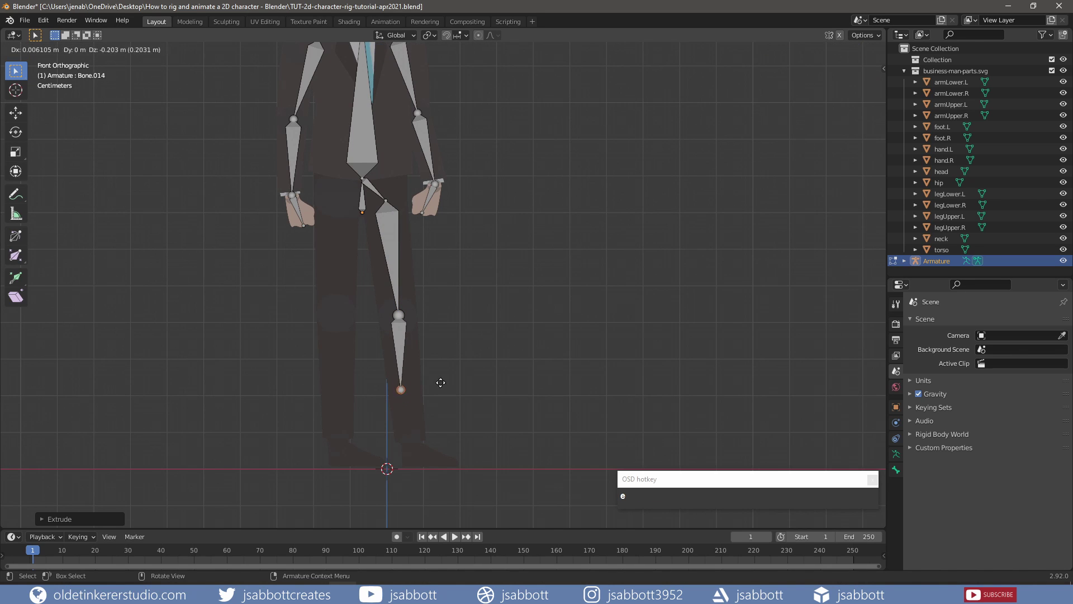
{"action": "left_click", "coordinate": [451, 429]}
{"action": "key", "text": "e"}
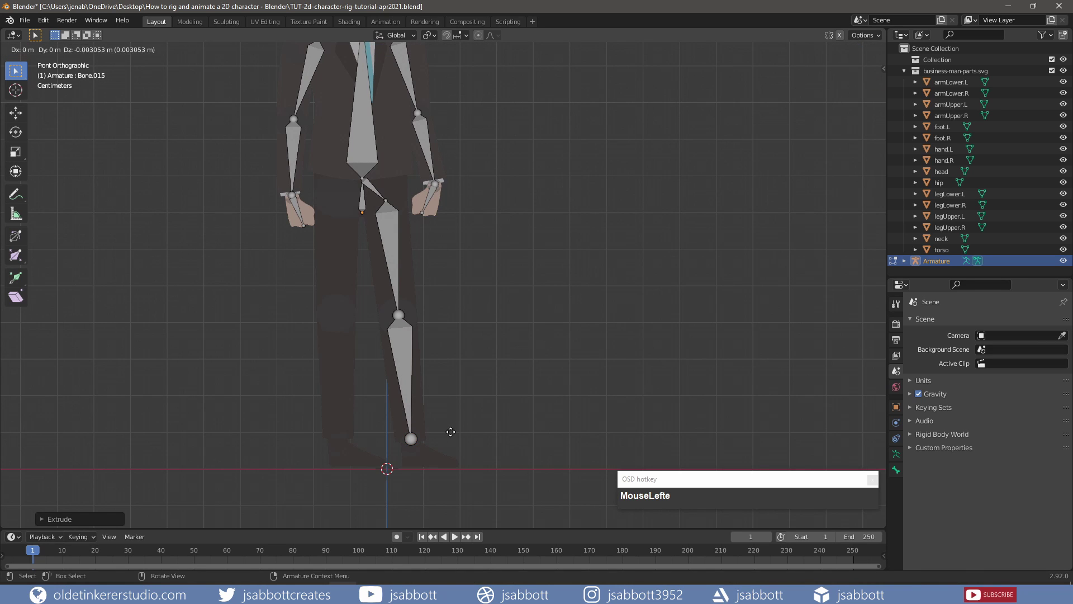
{"action": "left_click", "coordinate": [495, 454]}
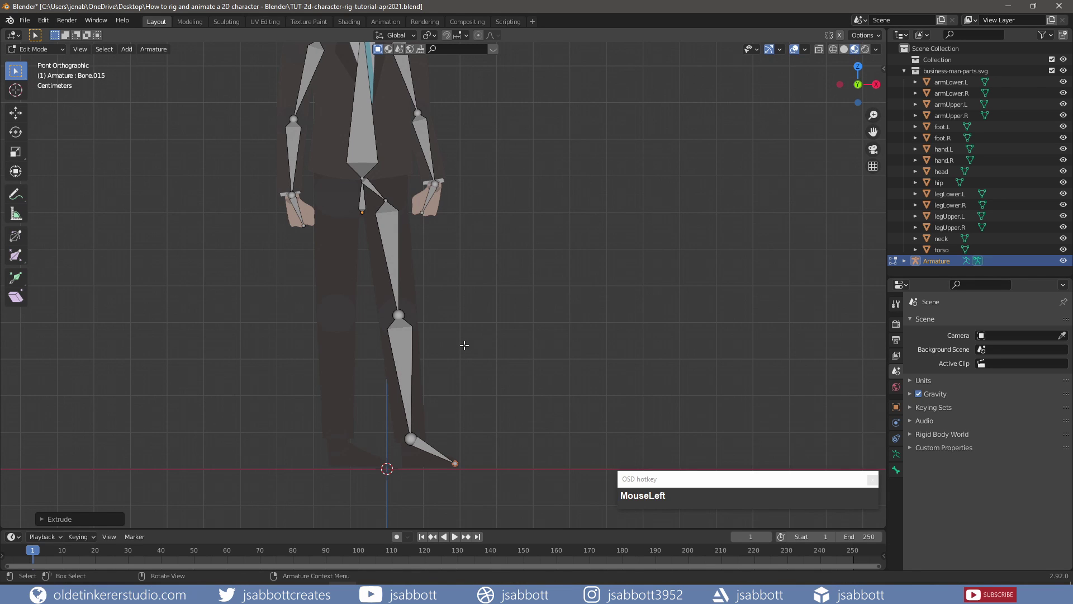
Step: Extrude hip, thigh, shin and foot bones for the second leg from the tie-tip joint
{"action": "left_click", "coordinate": [362, 178]}
{"action": "key", "text": "e"}
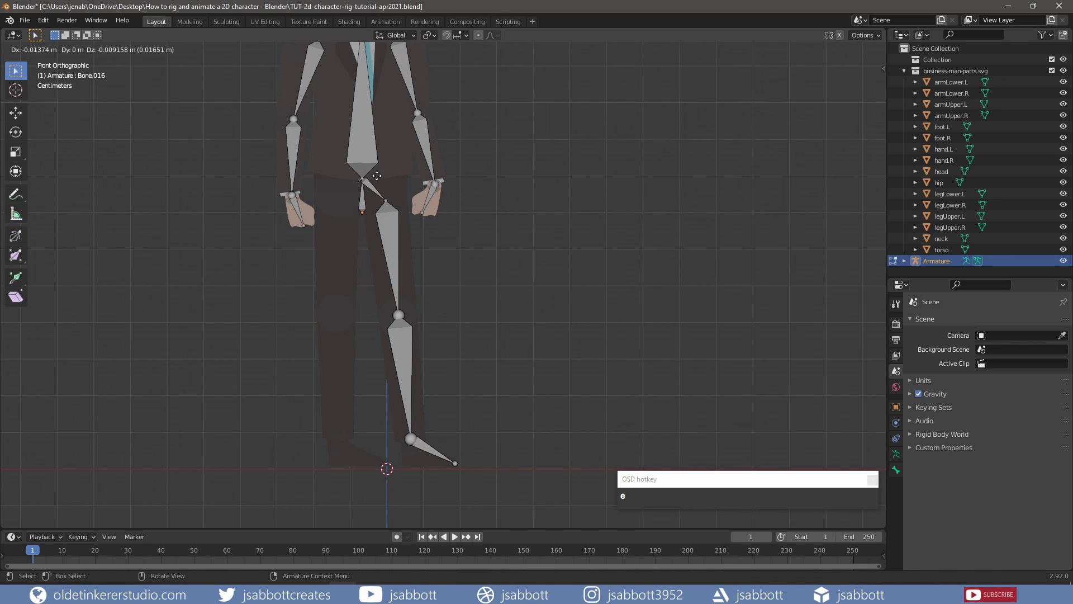
{"action": "left_click", "coordinate": [351, 195]}
{"action": "key", "text": "e"}
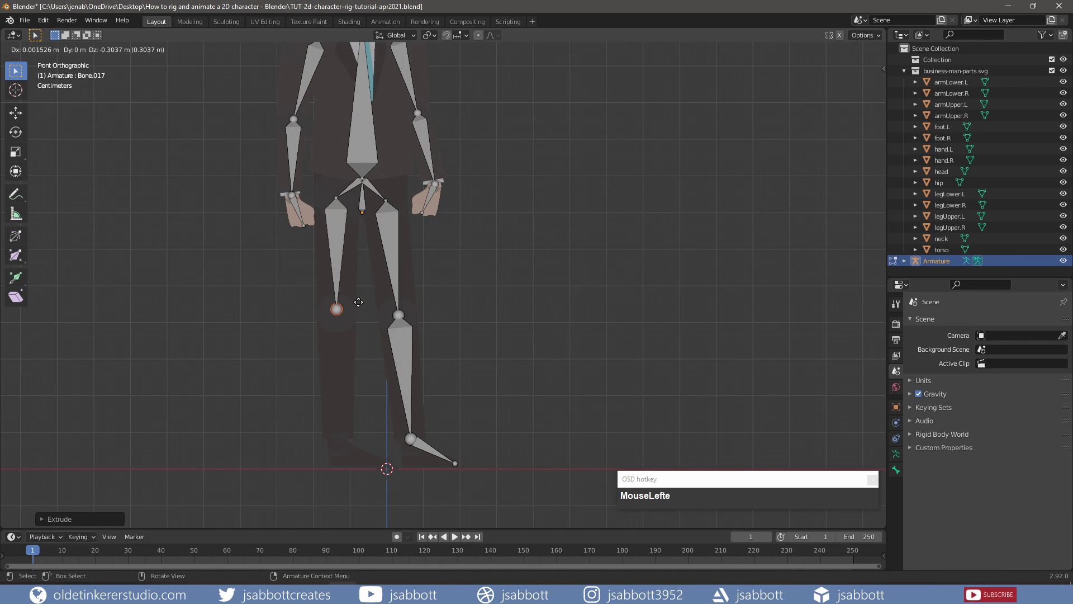
{"action": "left_click", "coordinate": [359, 306]}
{"action": "key", "text": "e"}
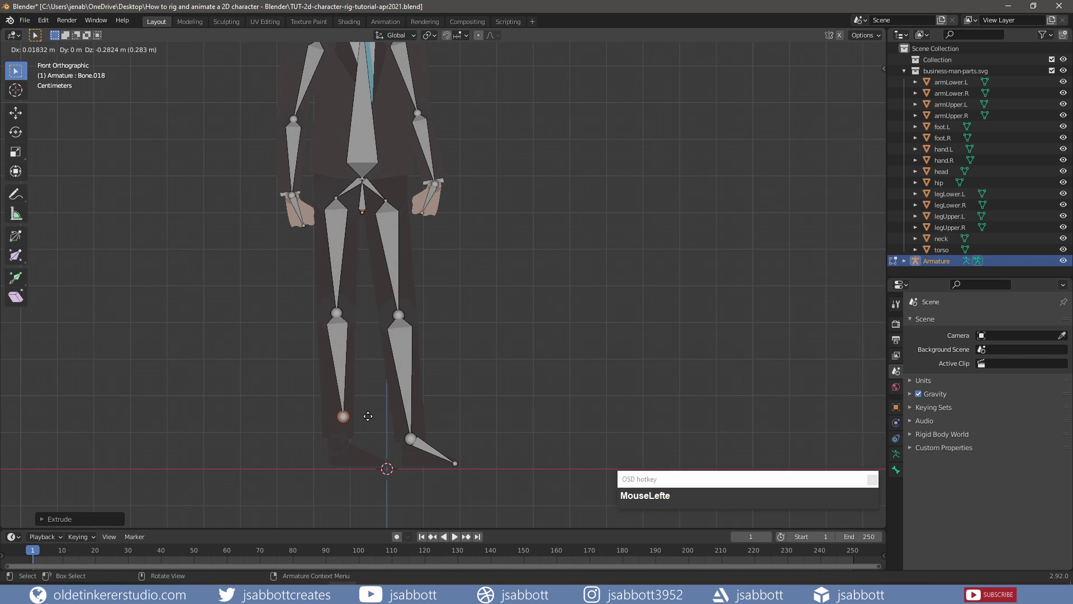
{"action": "left_click", "coordinate": [364, 434]}
{"action": "key", "text": "e"}
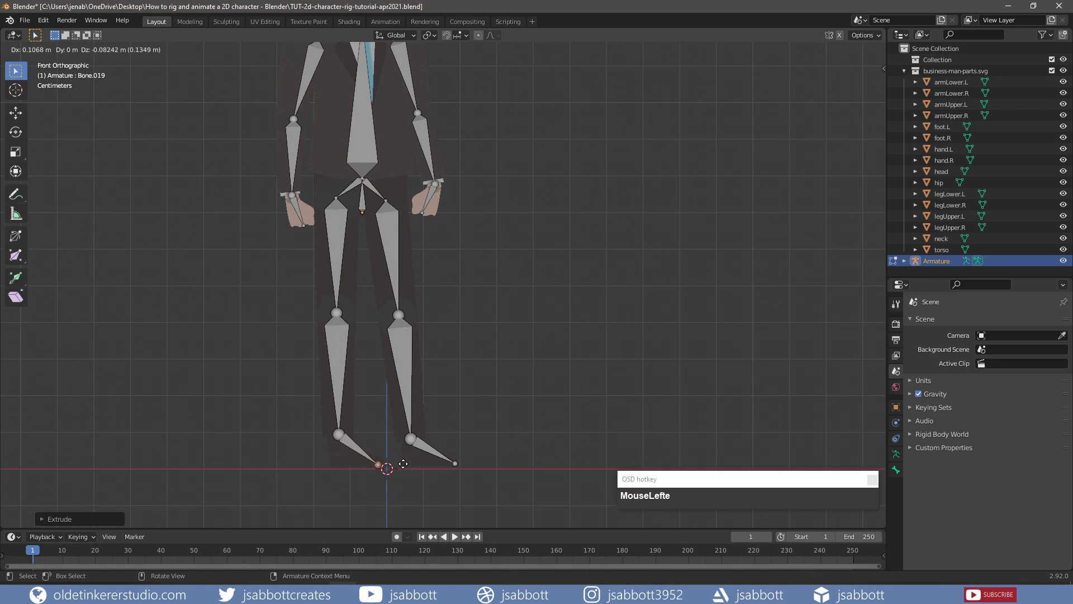
{"action": "left_click", "coordinate": [412, 466]}
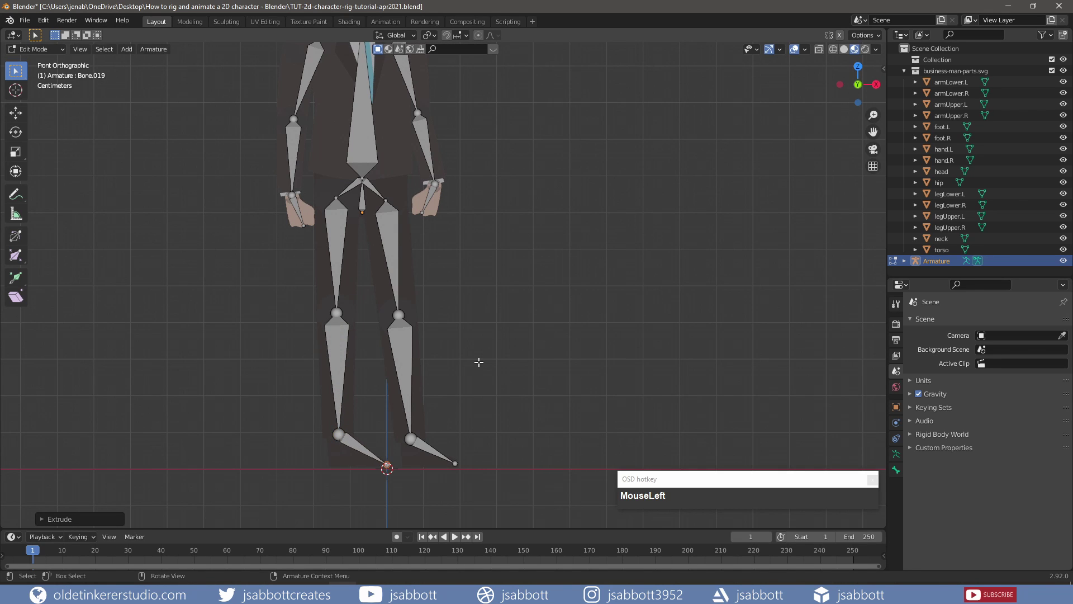
{"action": "scroll", "coordinate": [476, 358], "scroll_direction": "down", "scroll_amount": 2}
{"action": "mouse_move", "coordinate": [475, 356]}
{"action": "middle_mouse_down", "text": "shift"}
{"action": "mouse_move", "coordinate": [491, 304]}
{"action": "mouse_move", "coordinate": [476, 349]}
{"action": "middle_mouse_up", "text": "shift"}
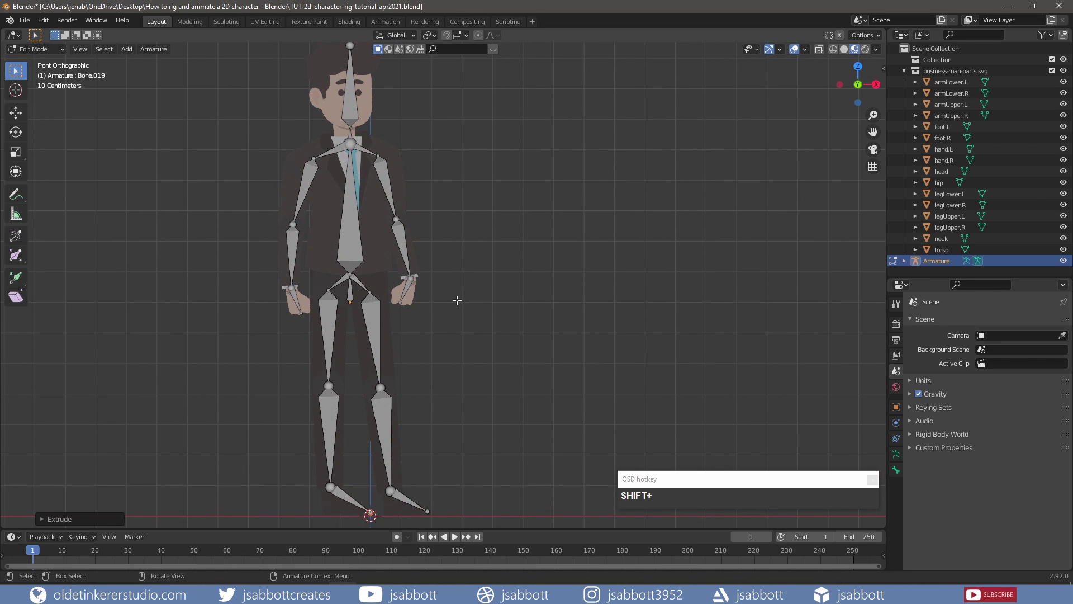
Step: Leave Edit Mode, reselect the Armature and switch it into Pose Mode
{"action": "key", "text": "Tab"}
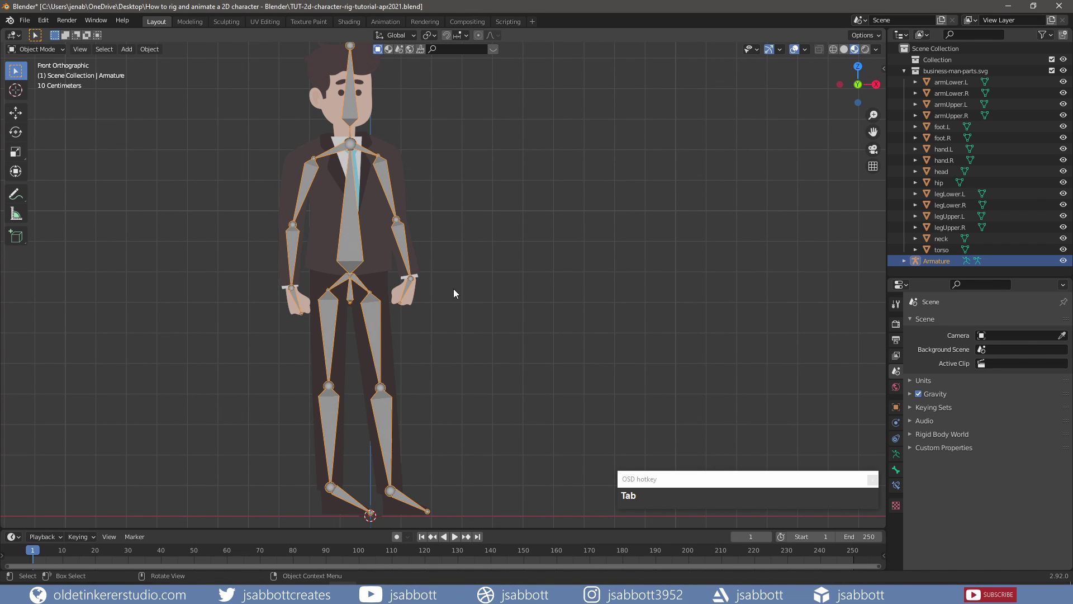
{"action": "left_click", "coordinate": [398, 237]}
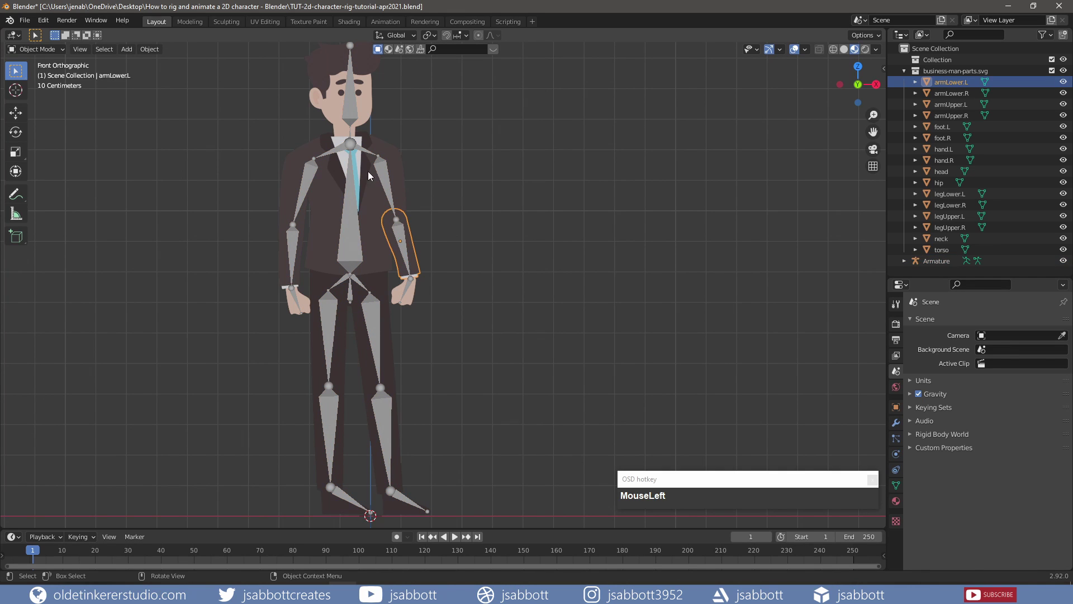
{"action": "left_click", "coordinate": [345, 231]}
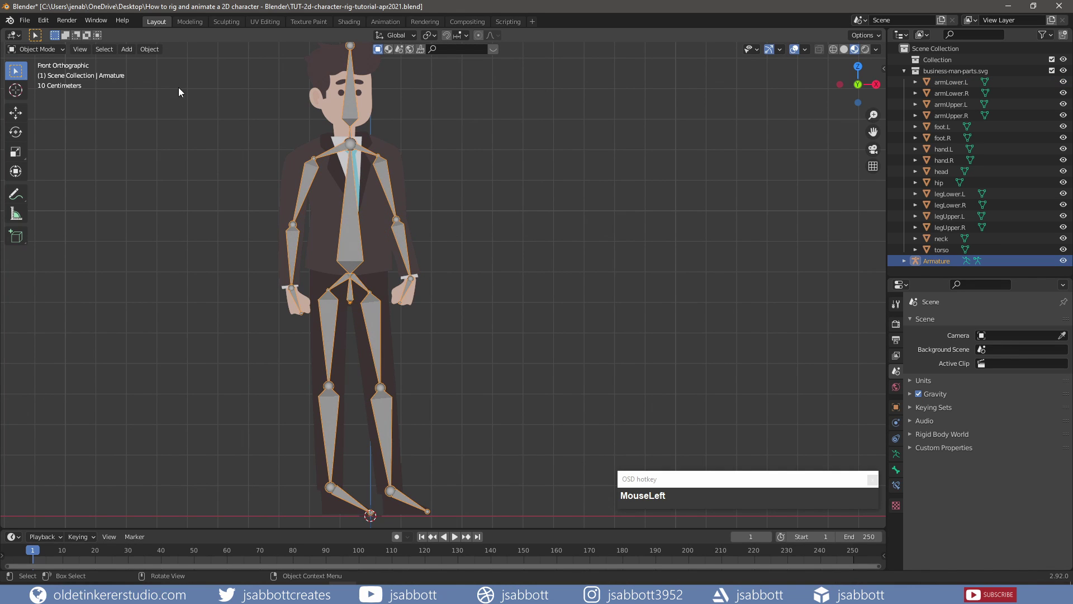
{"action": "left_click", "coordinate": [62, 51]}
{"action": "left_click", "coordinate": [61, 86]}
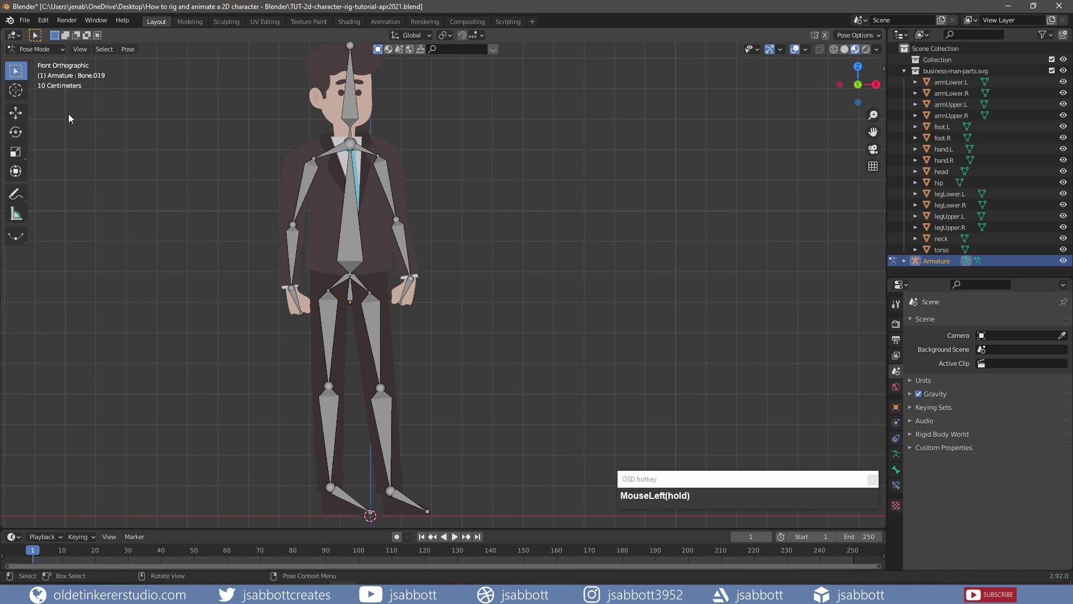
Step: Test-rotate the upper-arm and left upper-leg bones, undoing each rotation
{"action": "left_click", "coordinate": [350, 291]}
{"action": "key", "text": "r"}
{"action": "left_click", "coordinate": [421, 187]}
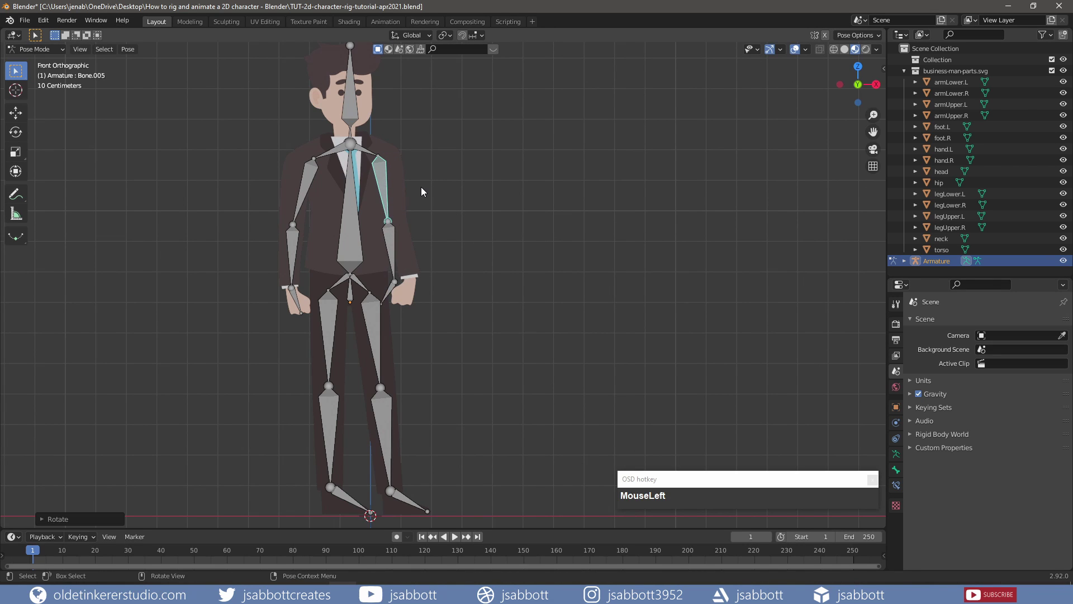
{"action": "key", "text": "ctrl+z"}
{"action": "left_click", "coordinate": [331, 328]}
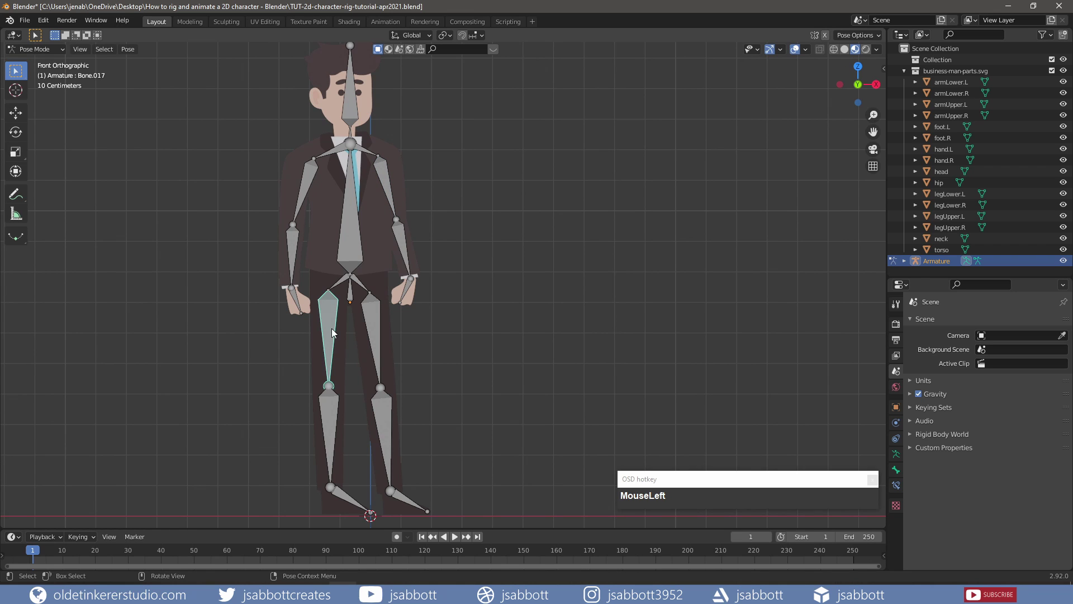
{"action": "key", "text": "r"}
{"action": "left_click", "coordinate": [330, 327]}
{"action": "key", "text": "ctrl+z"}
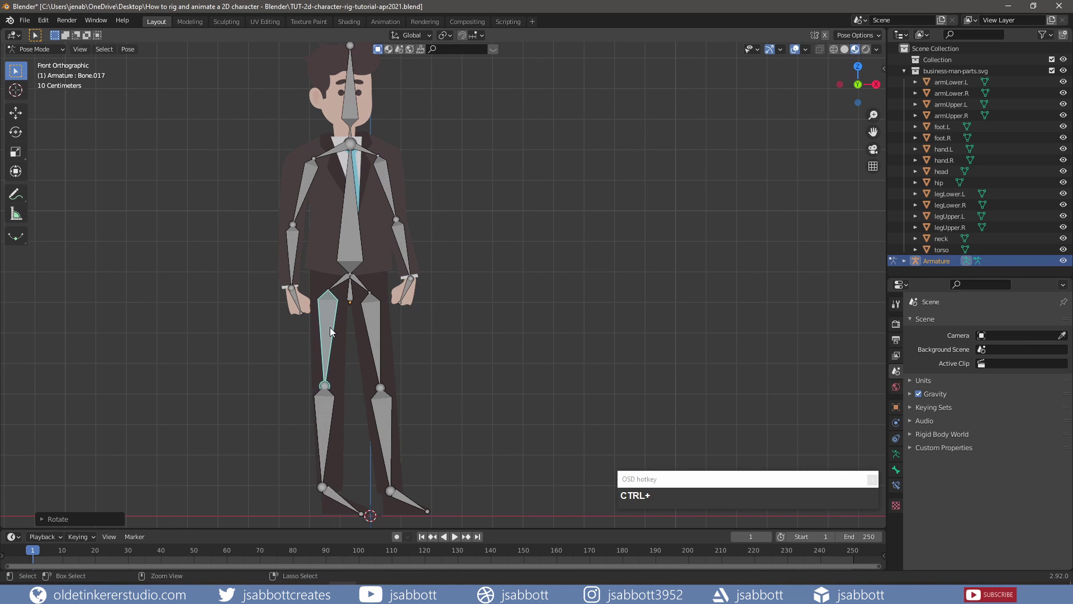
{"action": "left_click", "coordinate": [330, 331]}
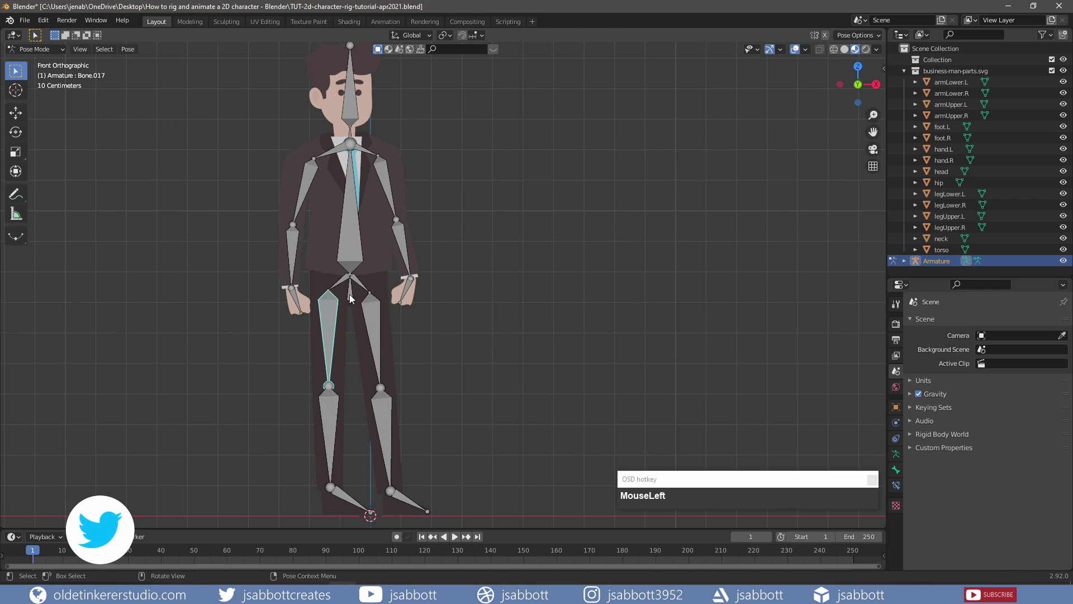
Step: Try rotating the root hip bone, then cancel and undo back to the rest pose
{"action": "left_click", "coordinate": [351, 296]}
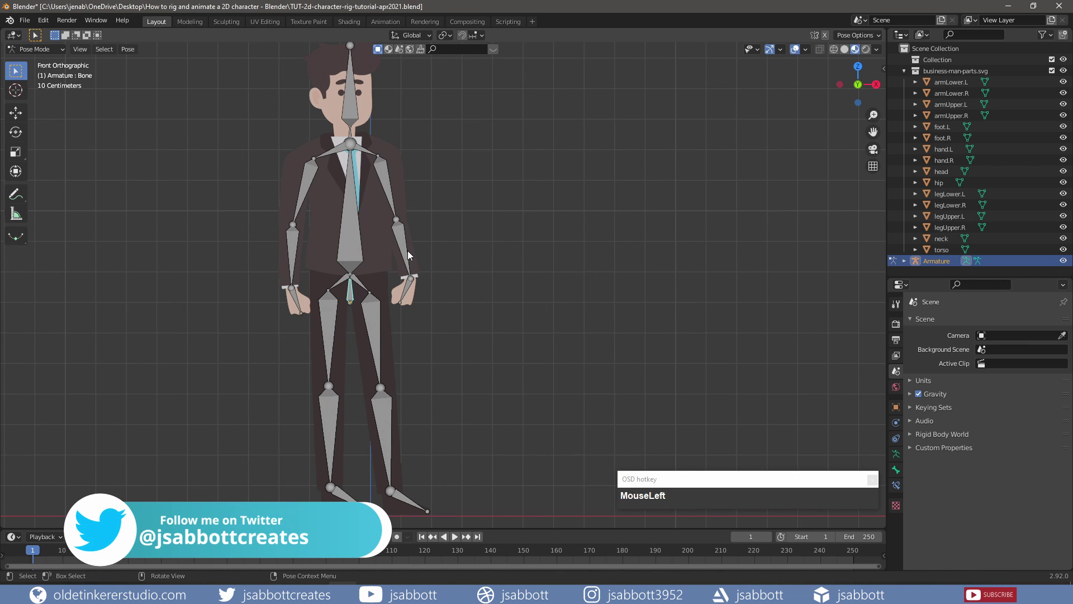
{"action": "key", "text": "r"}
{"action": "right_click", "coordinate": [435, 353]}
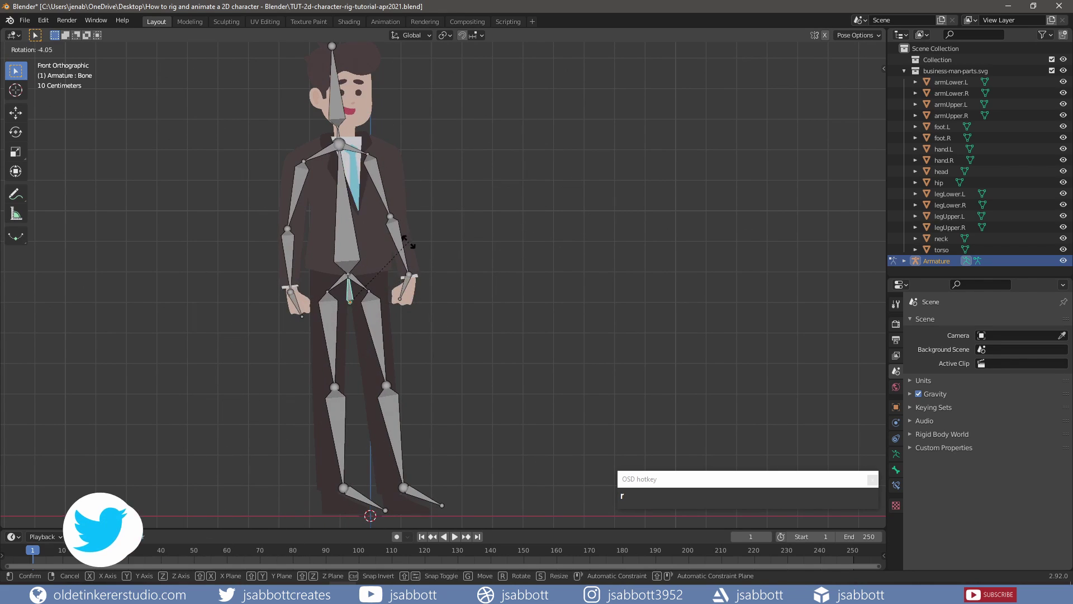
{"action": "key", "text": "ctrl+z"}
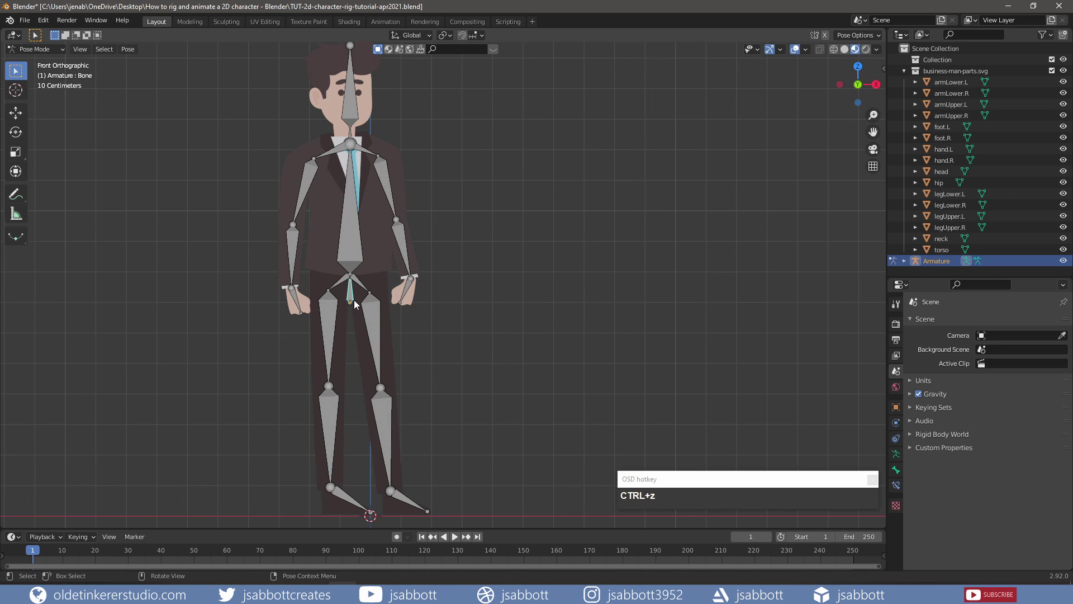
Step: Save the file, return to Object Mode, select the Armature and enter Edit Mode
{"action": "key", "text": "ctrl+s"}
{"action": "left_click", "coordinate": [55, 48]}
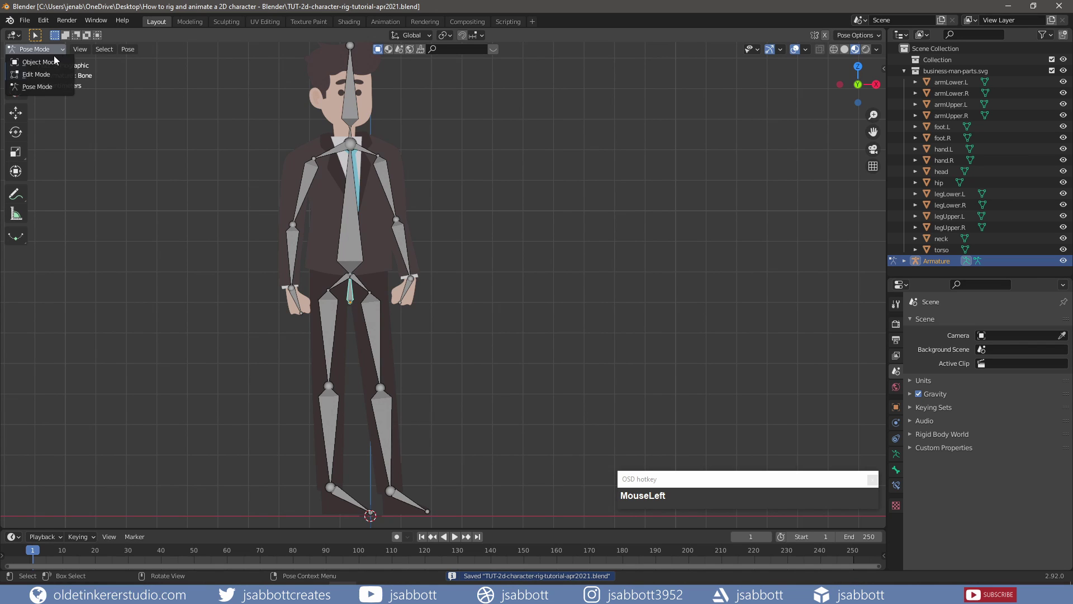
{"action": "left_click", "coordinate": [41, 62]}
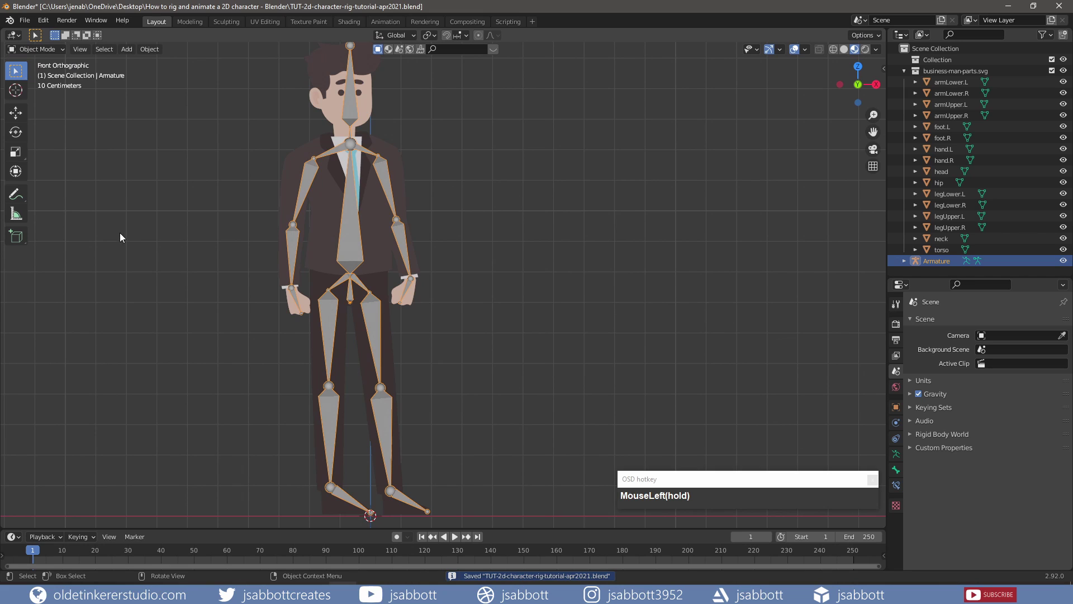
{"action": "left_click", "coordinate": [351, 300]}
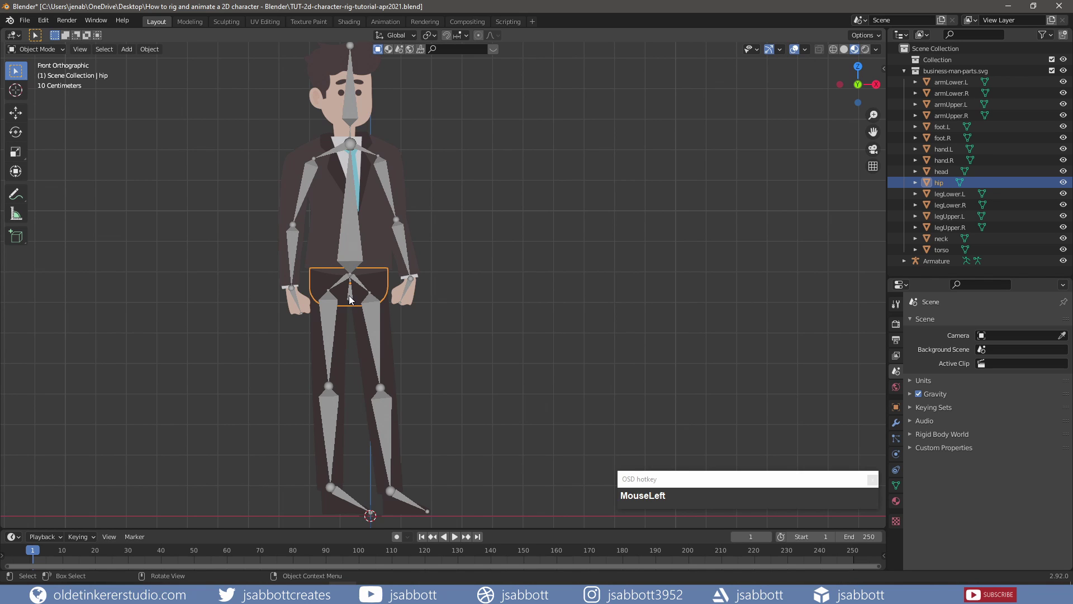
{"action": "left_click", "coordinate": [350, 300]}
{"action": "left_click", "coordinate": [350, 297]}
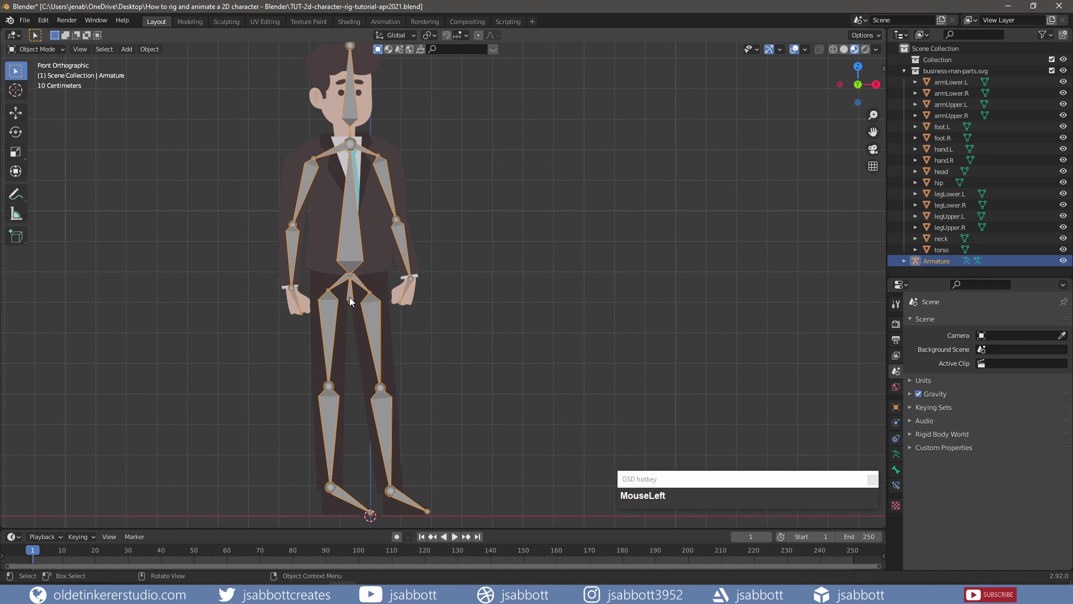
{"action": "key", "text": "Tab"}
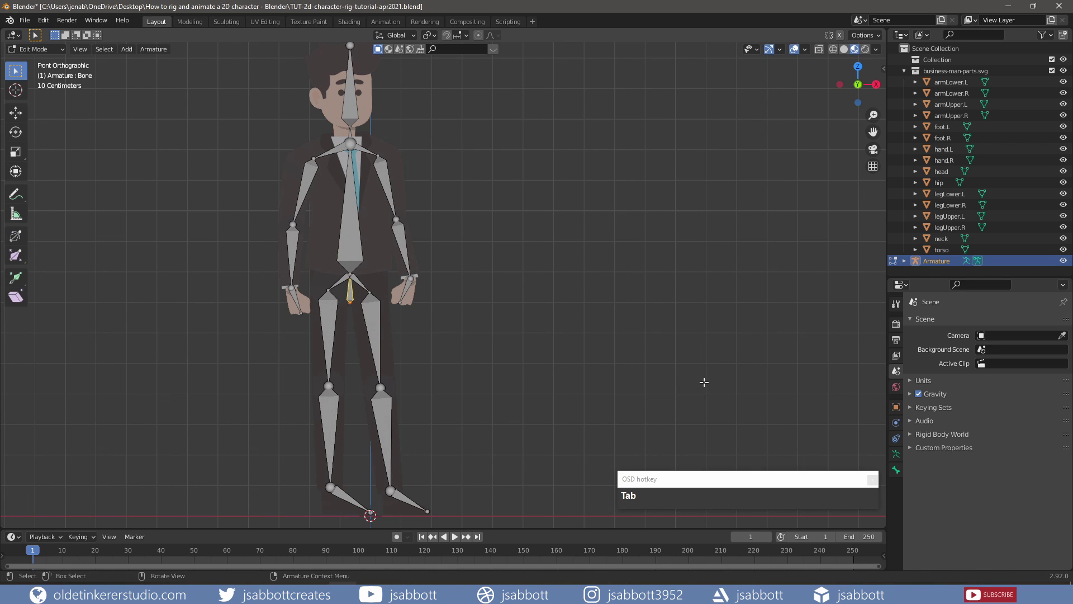
Step: Rename the root bone to hipMain in Bone properties and extrude a new bone from its tail
{"action": "left_click", "coordinate": [895, 470]}
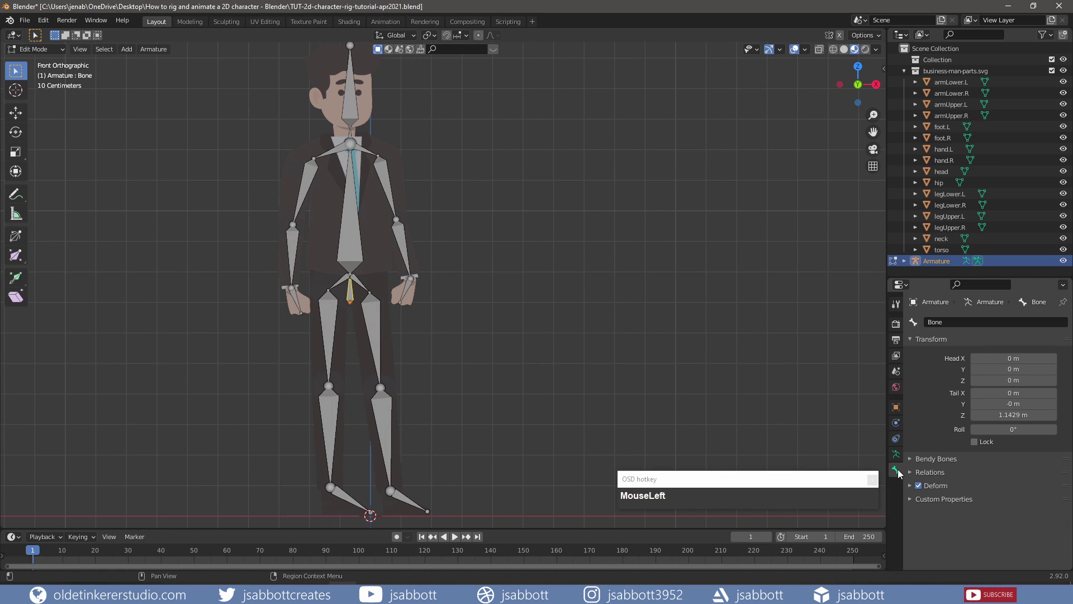
{"action": "left_click", "coordinate": [947, 322]}
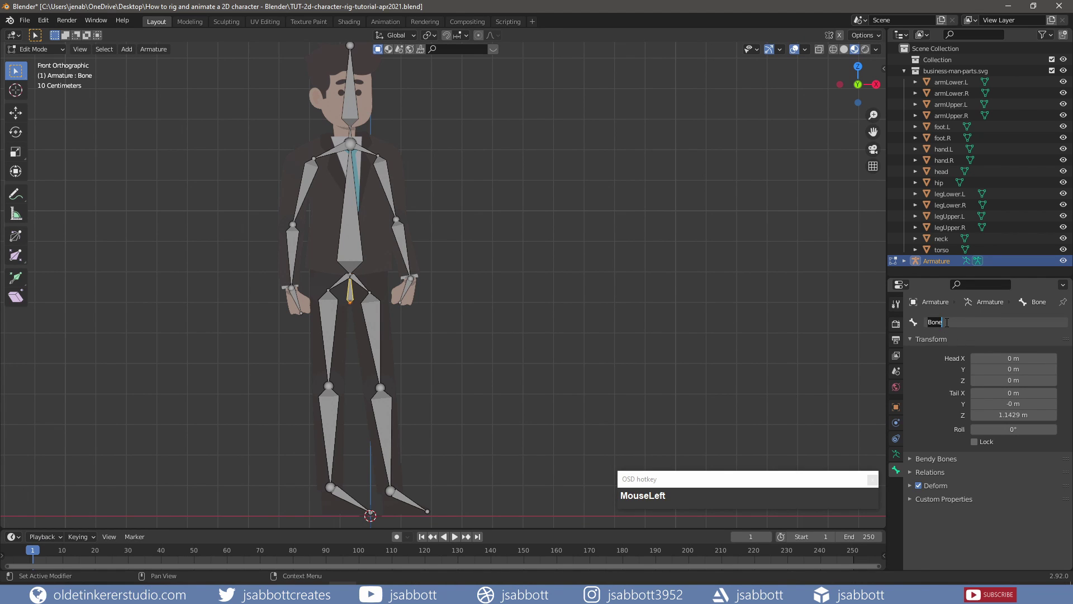
{"action": "type", "text": "hipMain"}
{"action": "key", "text": "Return"}
{"action": "key", "text": "e"}
{"action": "left_click", "coordinate": [356, 281]}
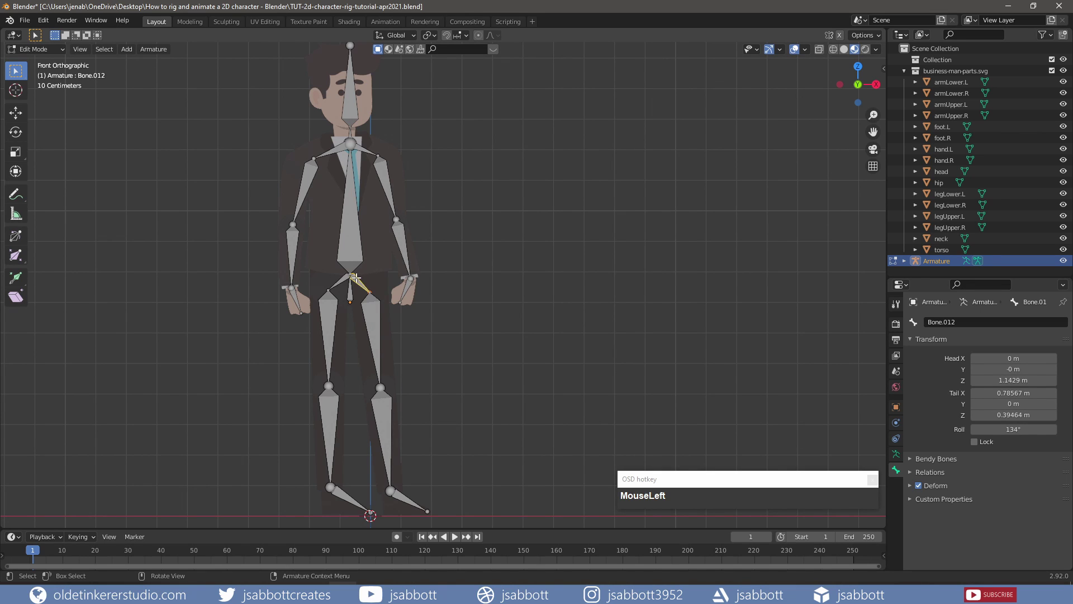
Step: Name the left leg bones hip.L, legLower.L and foot.L
{"action": "left_click", "coordinate": [964, 321]}
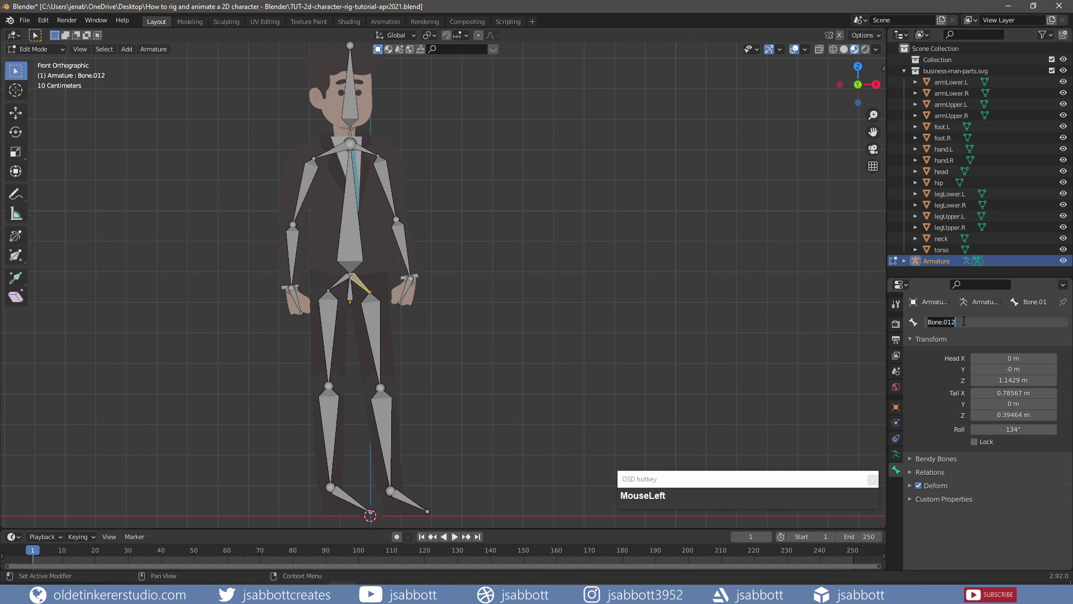
{"action": "type", "text": "hip"}
{"action": "key", "text": "shift"}
{"action": "key", "text": "Return"}
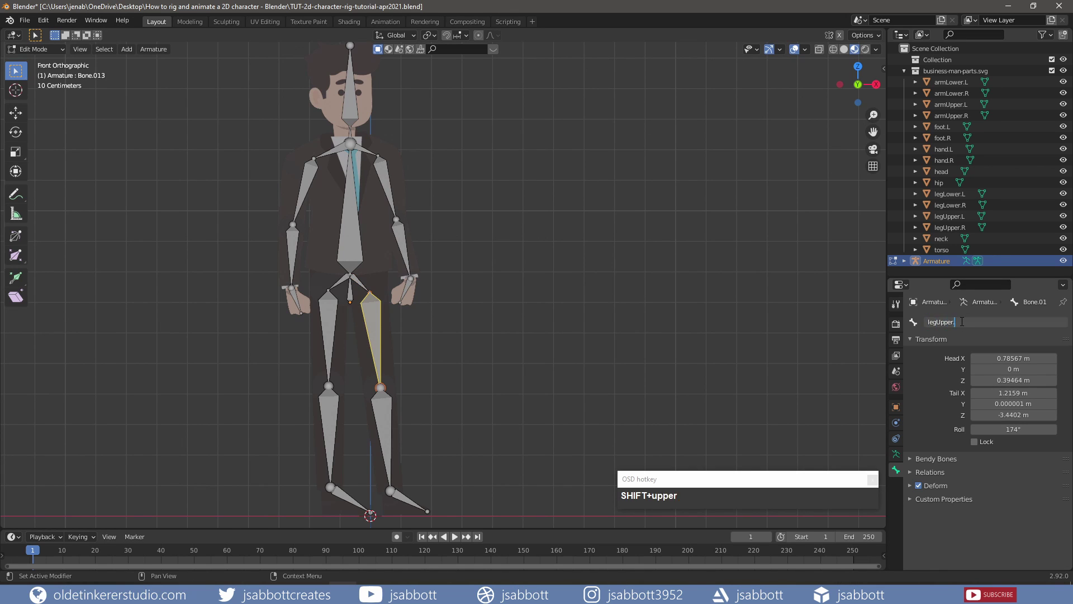
{"action": "double_click", "coordinate": [965, 323]}
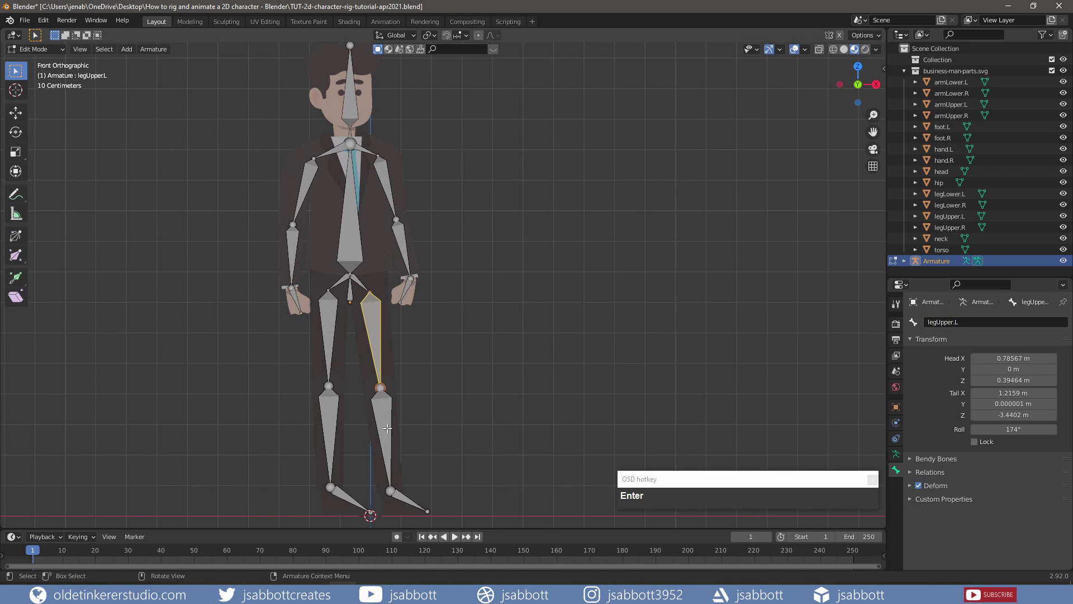
{"action": "type", "text": "legLower.L"}
{"action": "key", "text": "Return"}
{"action": "left_click", "coordinate": [408, 501]}
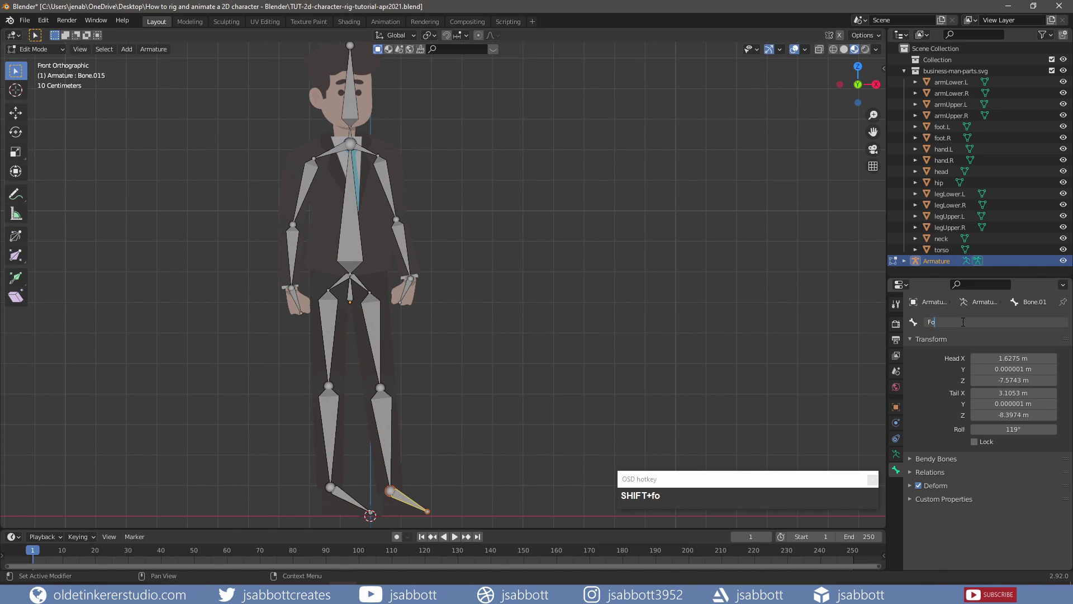
{"action": "double_click", "coordinate": [954, 322]}
{"action": "type", "text": "foot.L"}
{"action": "key", "text": "Return"}
Step: Rename the other upper-leg and foot bones and the two shoulder bones, e.g. shoulder.R
{"action": "left_click", "coordinate": [329, 475]}
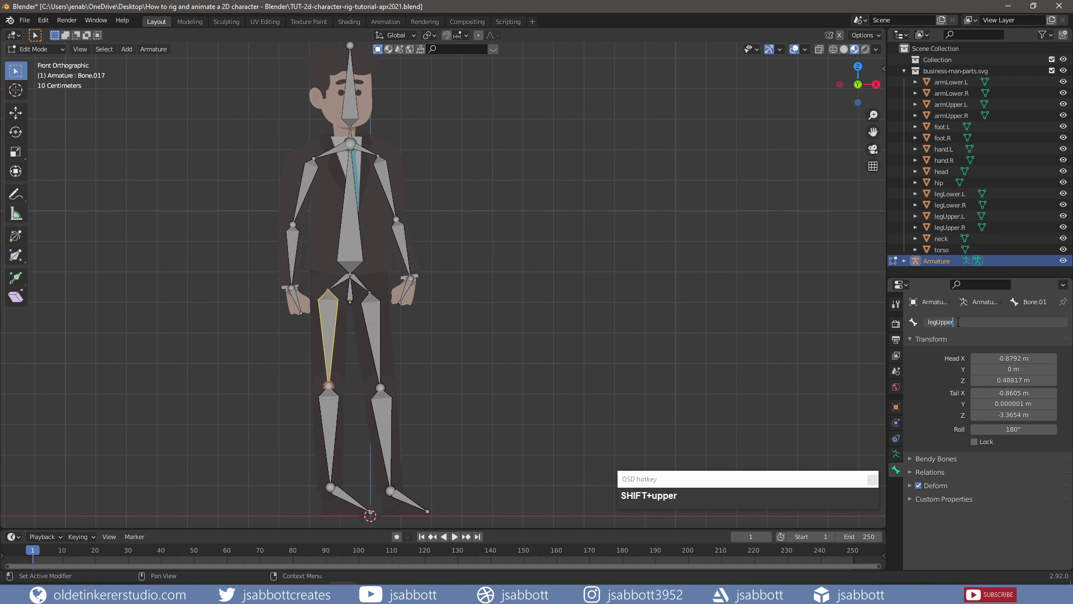
{"action": "double_click", "coordinate": [961, 322]}
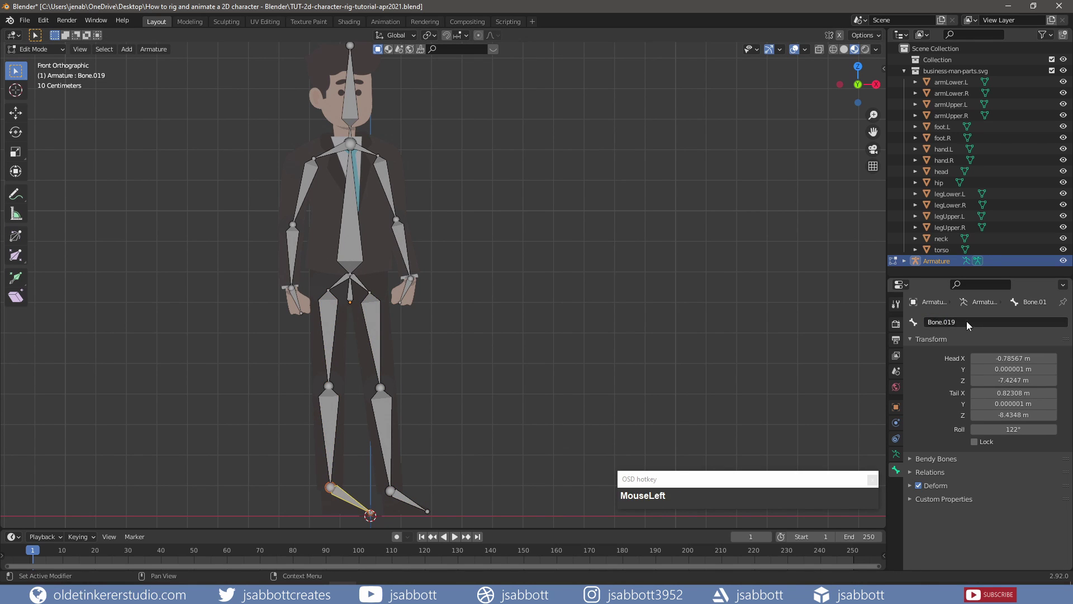
{"action": "left_click", "coordinate": [349, 213]}
{"action": "double_click", "coordinate": [965, 322]}
{"action": "key", "text": "Return"}
{"action": "left_click", "coordinate": [345, 158]}
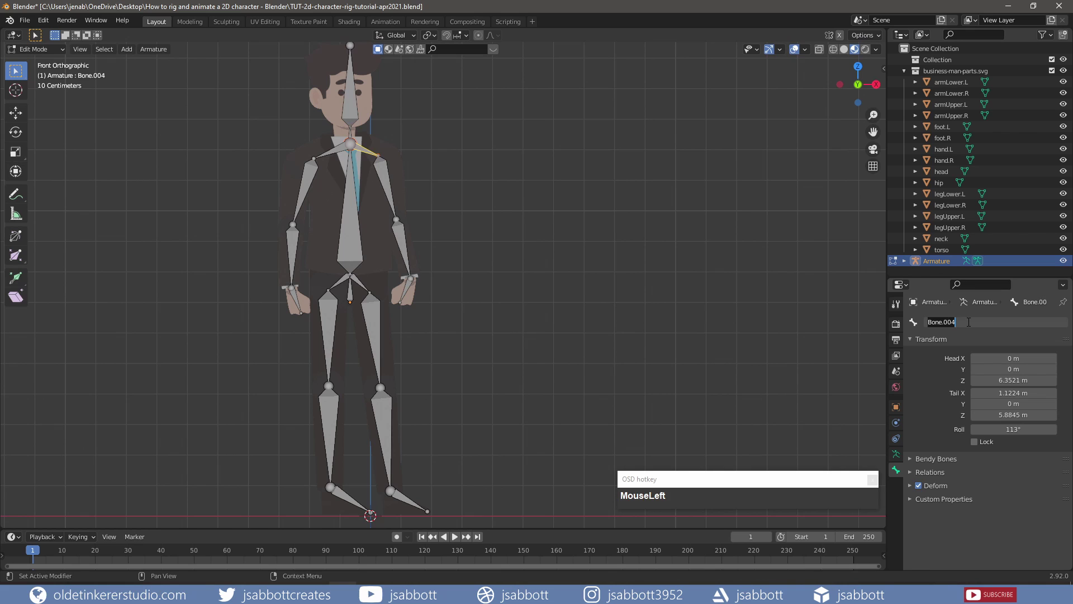
{"action": "left_click", "coordinate": [334, 151]}
{"action": "key", "text": "Return"}
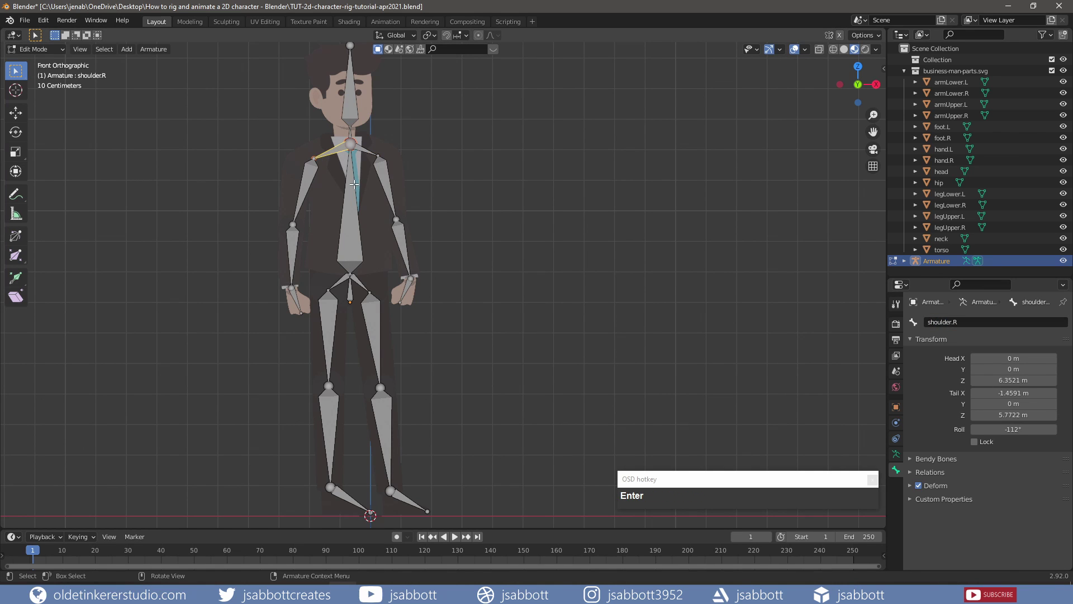
Step: Rename the arm bones, including armLower.L and armLower.R
{"action": "left_click", "coordinate": [354, 109]}
{"action": "left_click", "coordinate": [402, 246]}
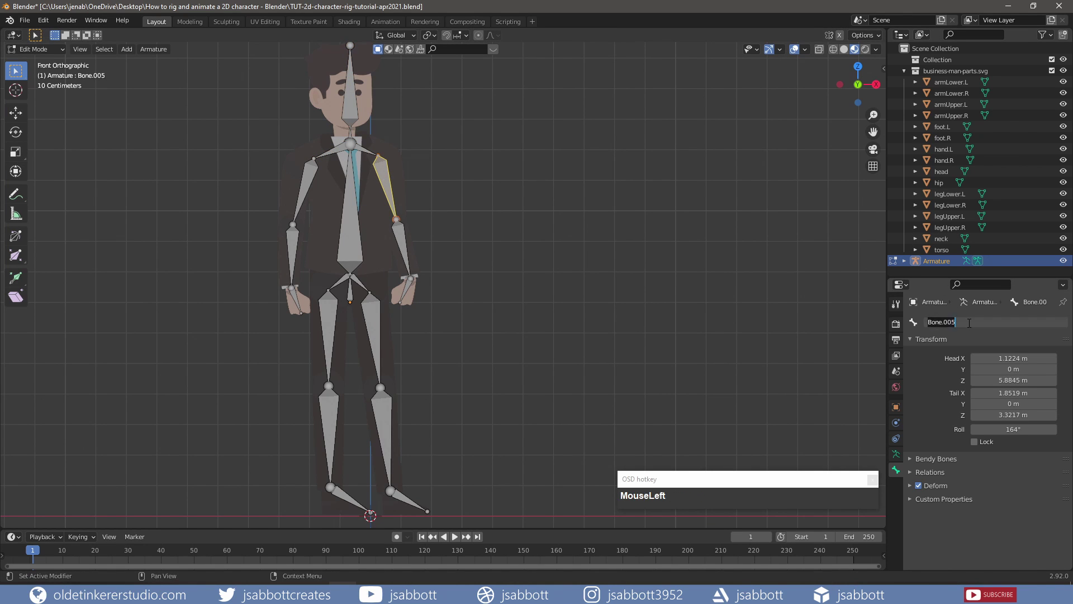
{"action": "double_click", "coordinate": [960, 322]}
{"action": "type", "text": "armLower.L"}
{"action": "key", "text": "Return"}
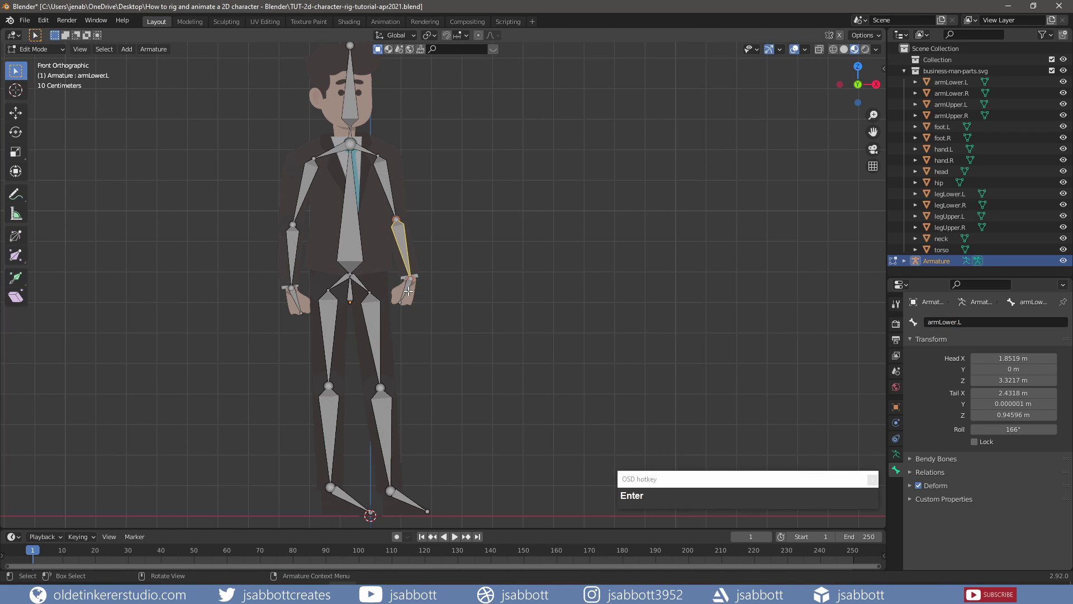
{"action": "left_click", "coordinate": [407, 290]}
{"action": "key", "text": "Return"}
{"action": "left_click", "coordinate": [293, 253]}
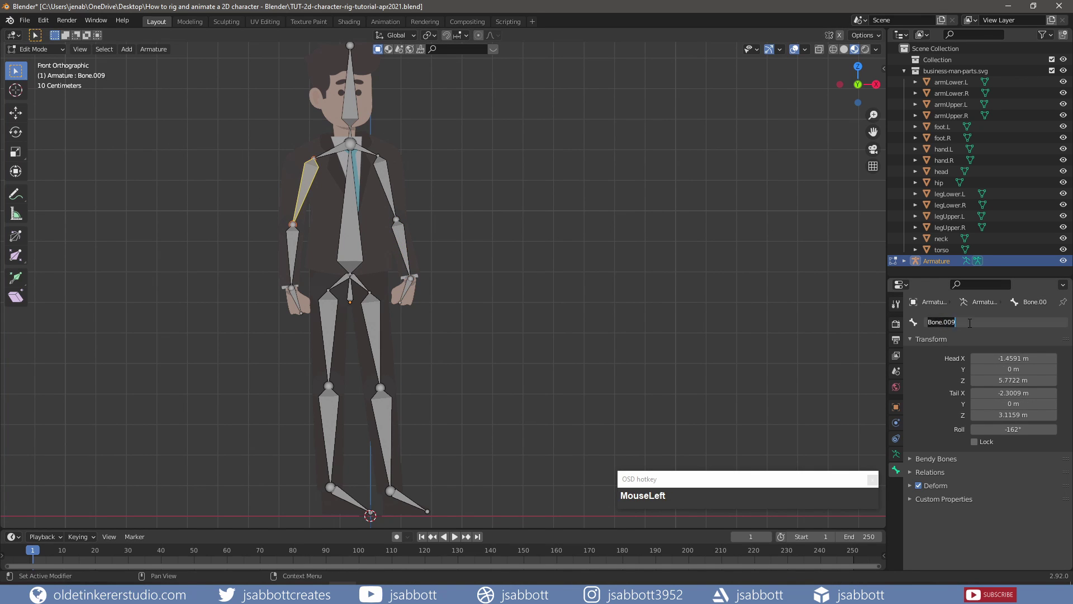
{"action": "key", "text": "Return"}
{"action": "type", "text": "armLower.R"}
{"action": "left_click", "coordinate": [182, 248]}
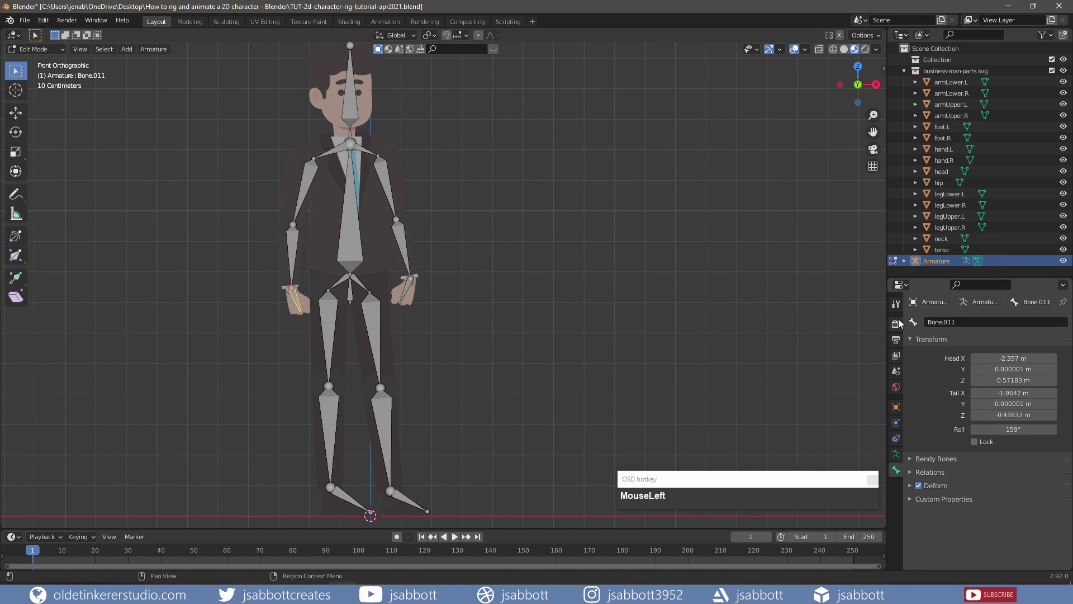
Step: In Object Mode, select the pieces from armLower.L through torso plus the Armature, then parent them With Empty Groups
{"action": "key", "text": "Tab"}
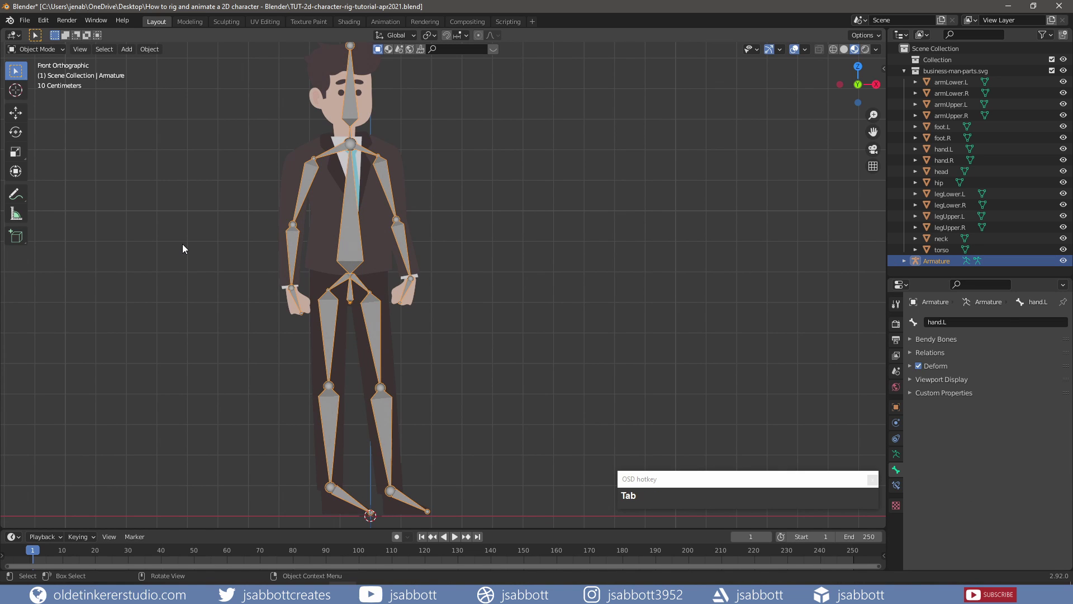
{"action": "left_click", "coordinate": [289, 169]}
{"action": "left_click", "coordinate": [951, 82]}
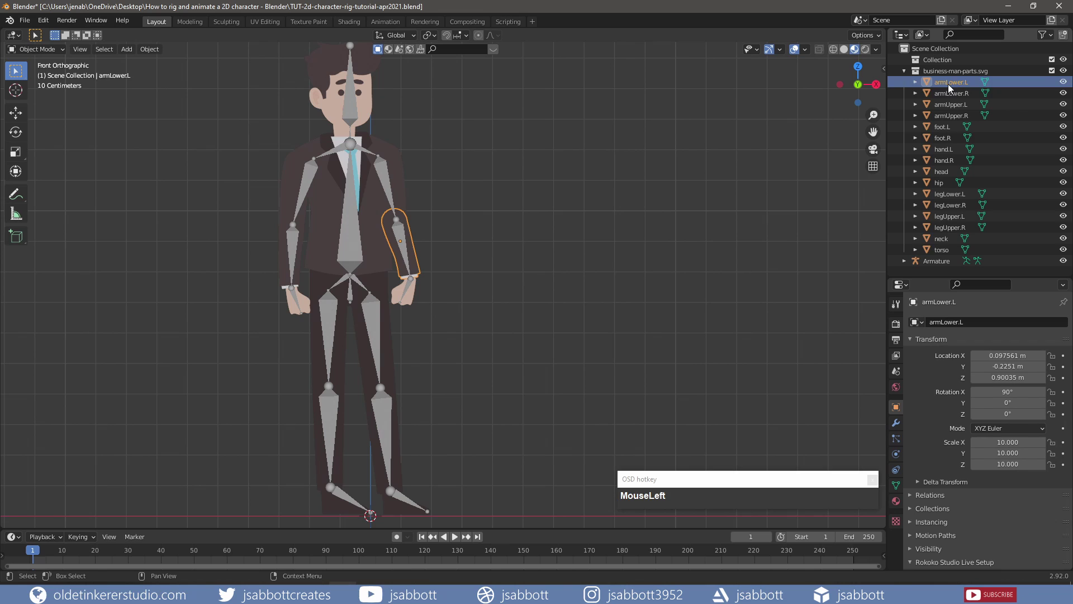
{"action": "left_click", "coordinate": [941, 249], "text": "shift"}
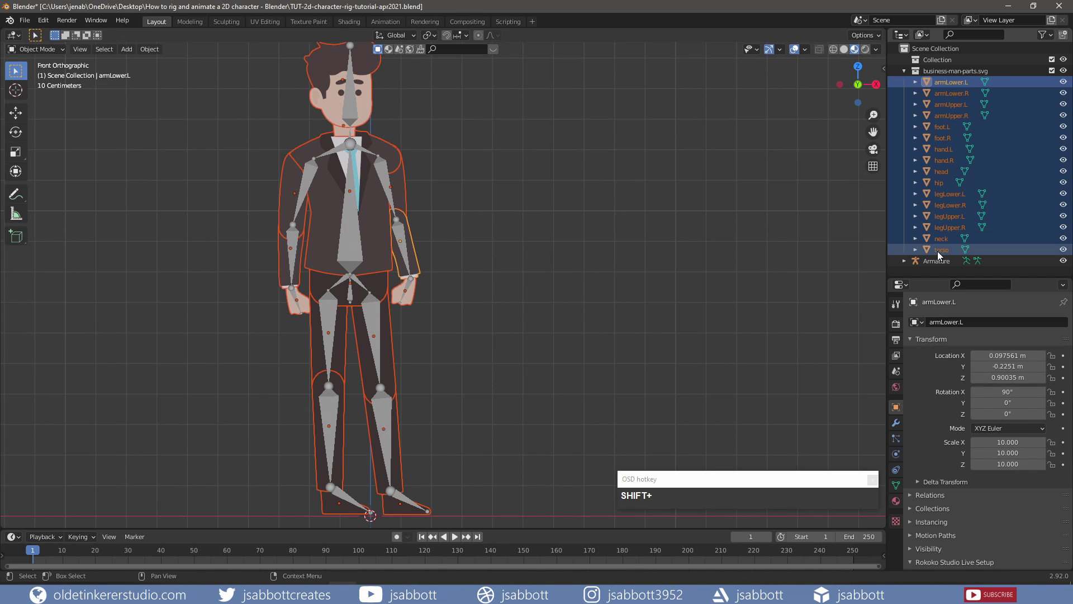
{"action": "left_click", "coordinate": [382, 175], "text": "shift"}
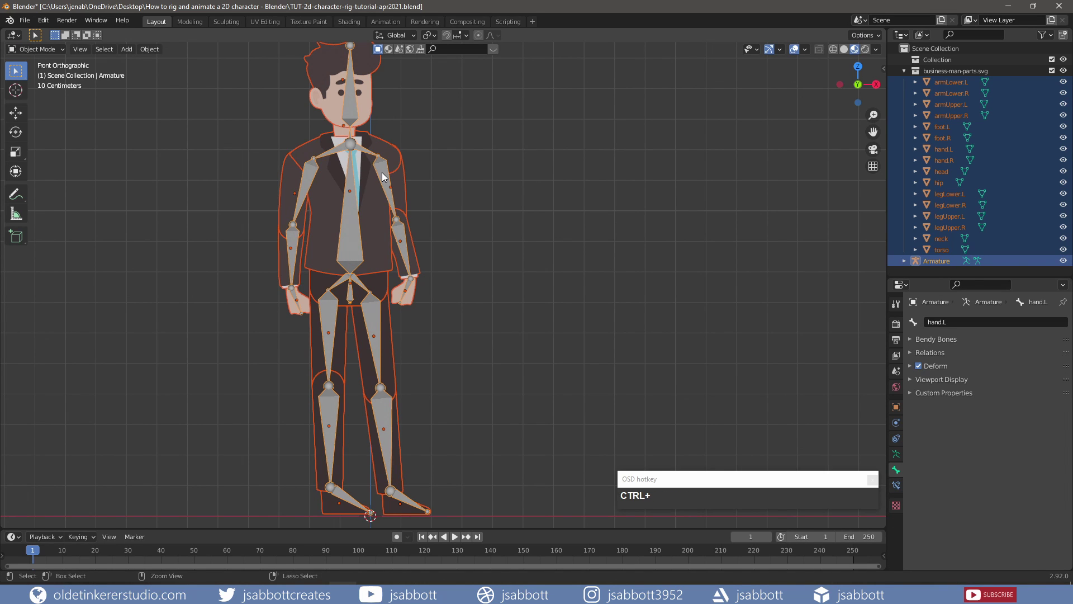
{"action": "key", "text": "ctrl+p"}
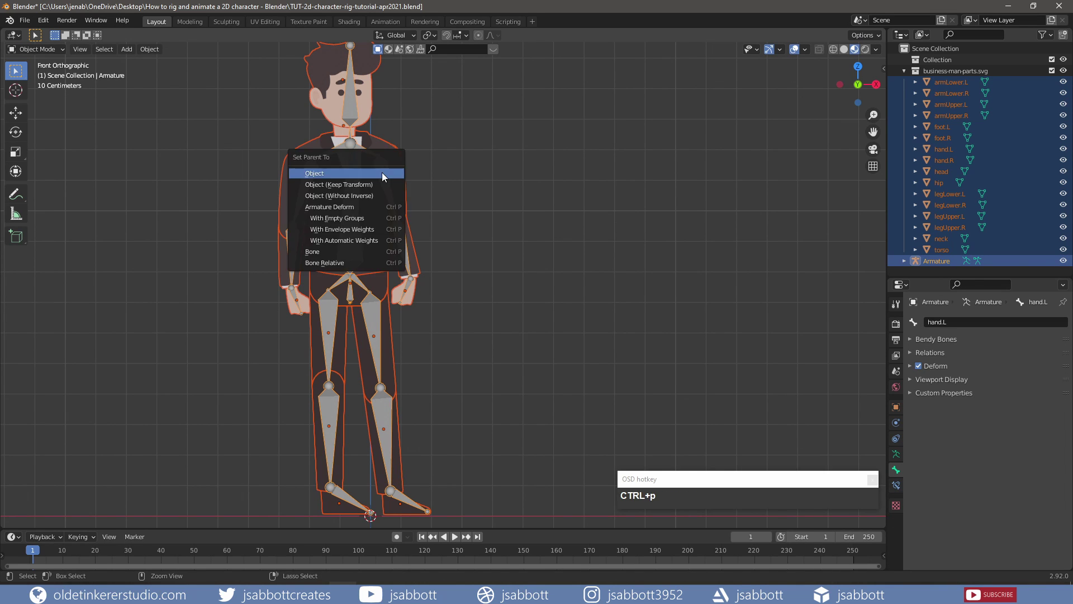
{"action": "left_click", "coordinate": [347, 219]}
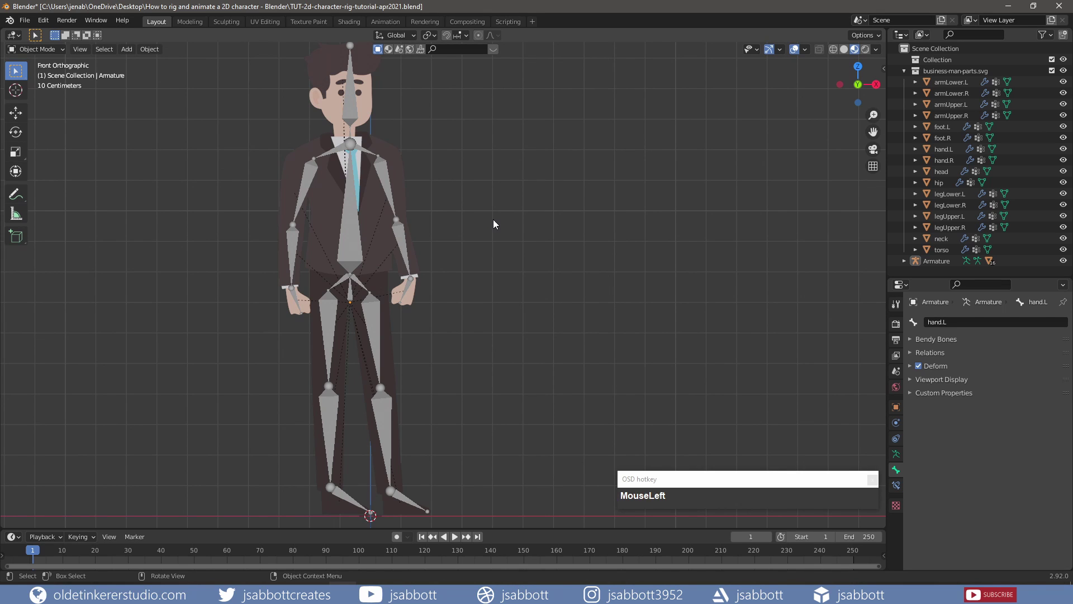
Step: Select the entire hip mesh in Edit Mode and assign it to the hipMain vertex group
{"action": "left_click", "coordinate": [379, 286]}
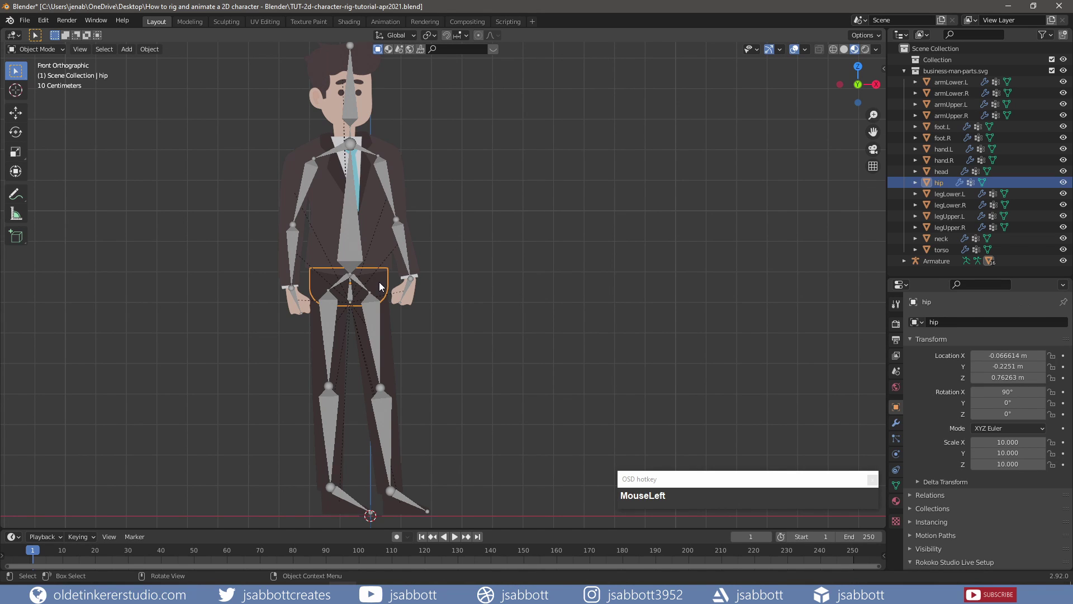
{"action": "key", "text": "Tab"}
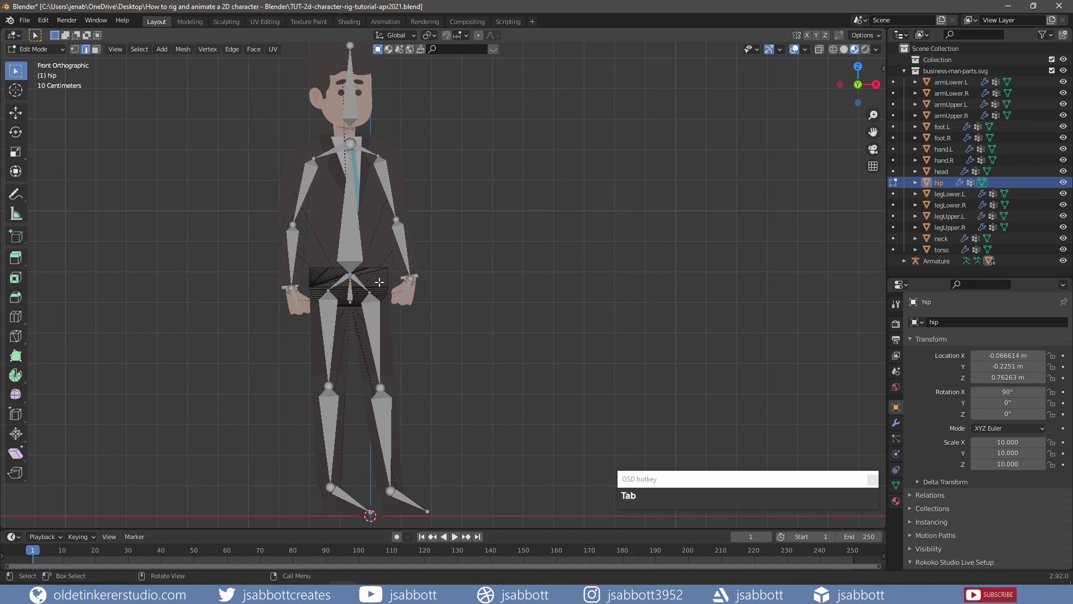
{"action": "key", "text": "a"}
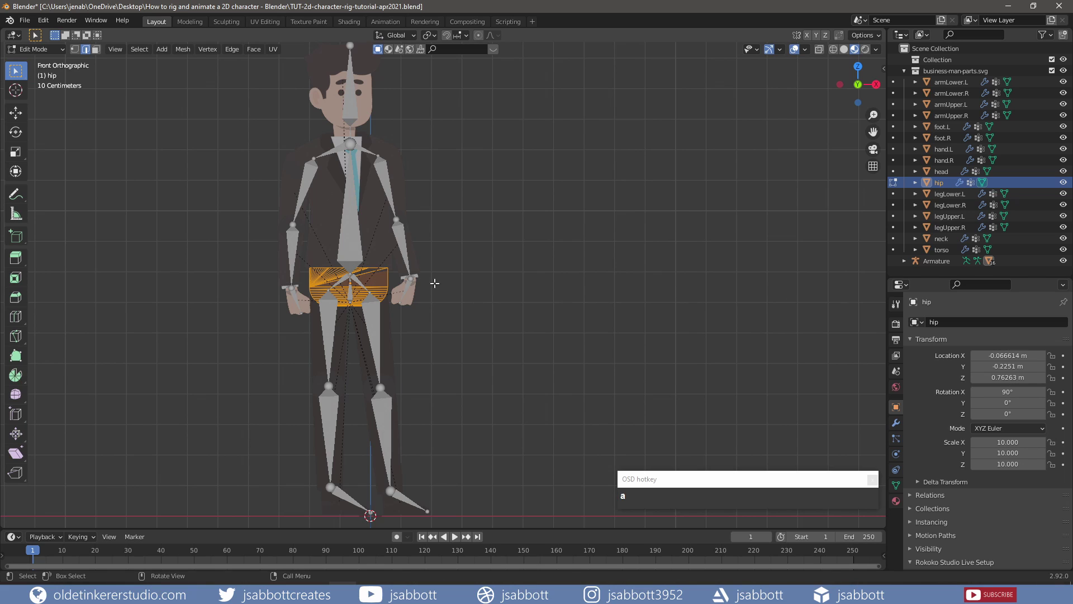
{"action": "left_click", "coordinate": [895, 485]}
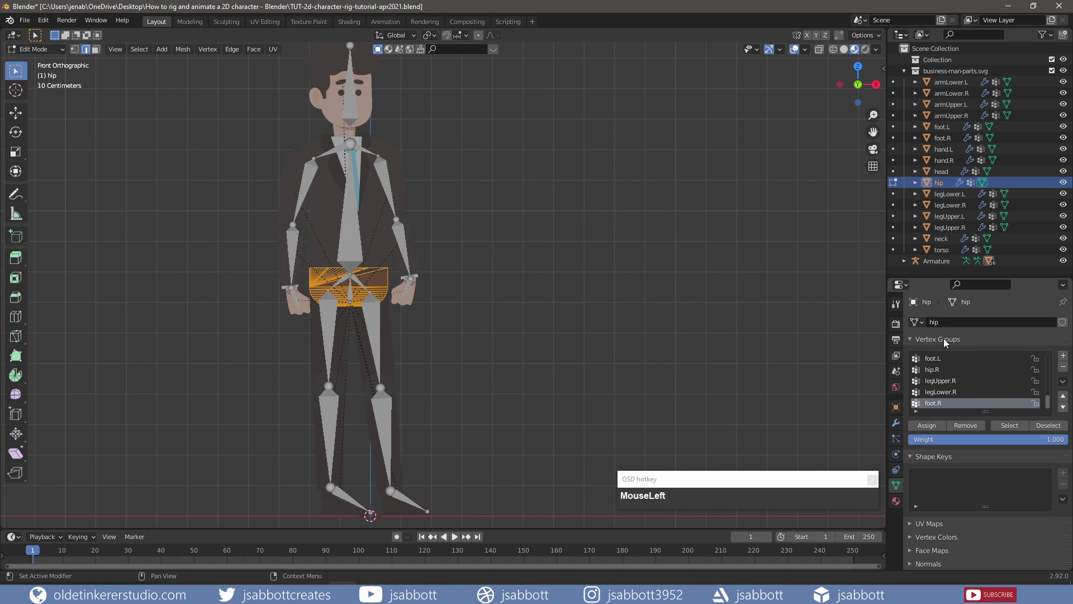
{"action": "scroll", "coordinate": [959, 391], "scroll_direction": "up", "scroll_amount": 1}
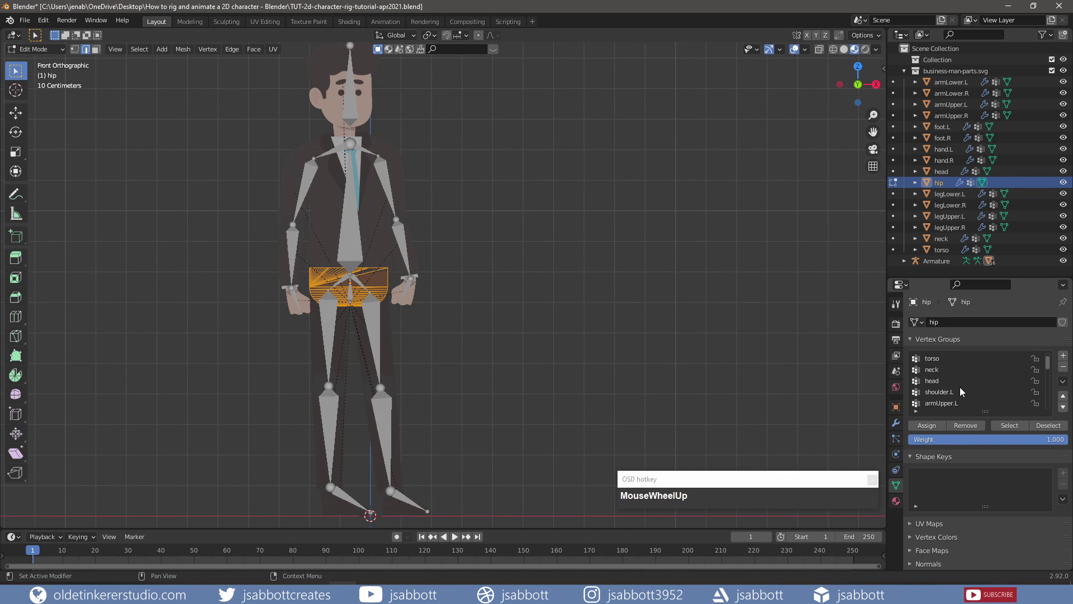
{"action": "left_click", "coordinate": [937, 358]}
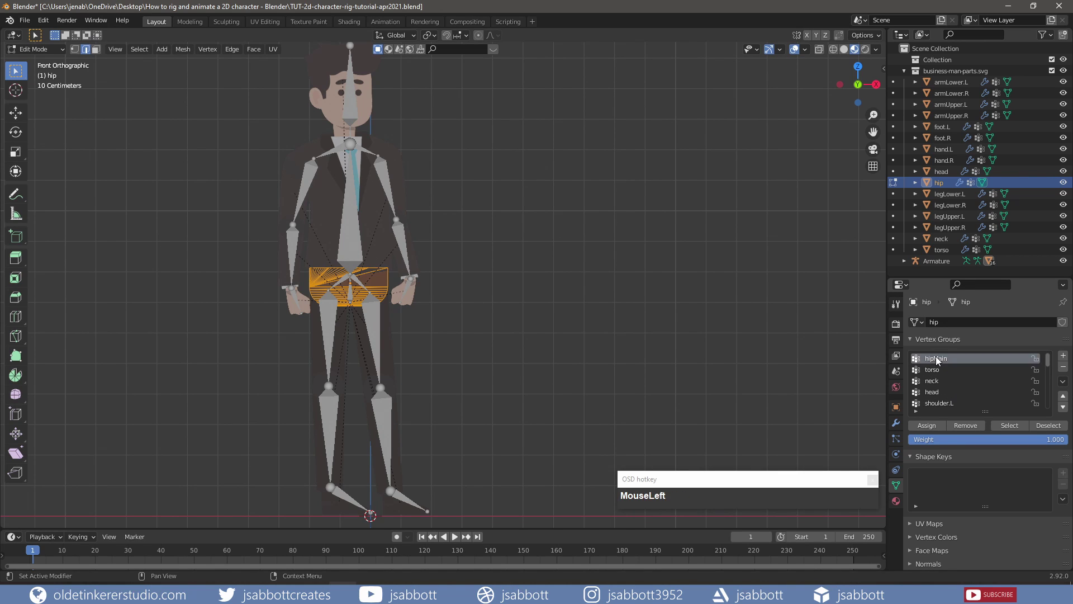
{"action": "left_click", "coordinate": [927, 426]}
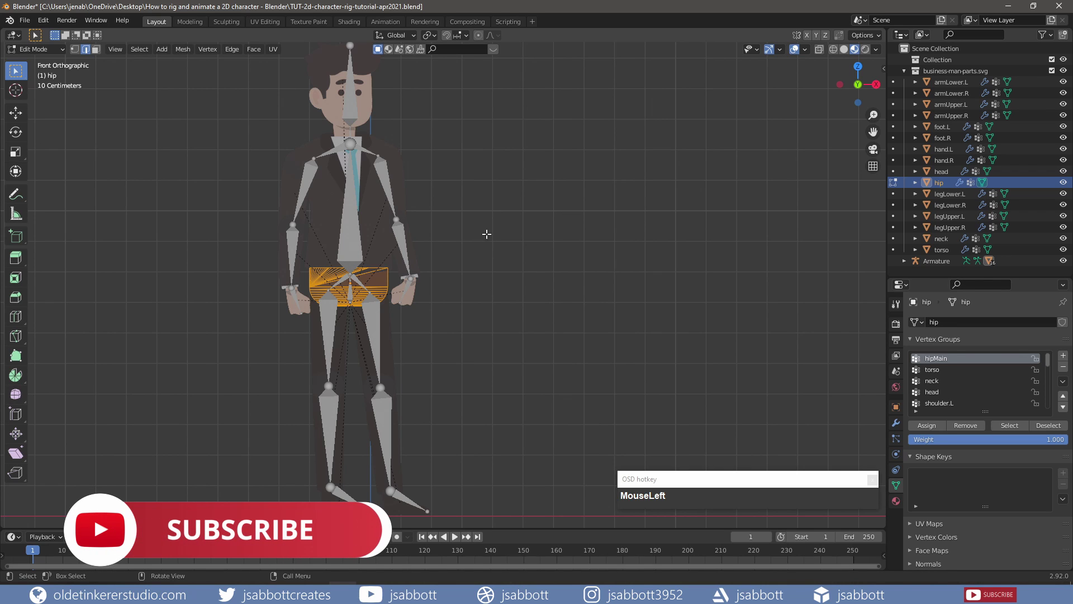
Step: Check the vertex groups on the head, neck, torso and left upper arm pieces
{"action": "key", "text": "Tab"}
{"action": "left_click", "coordinate": [345, 120]}
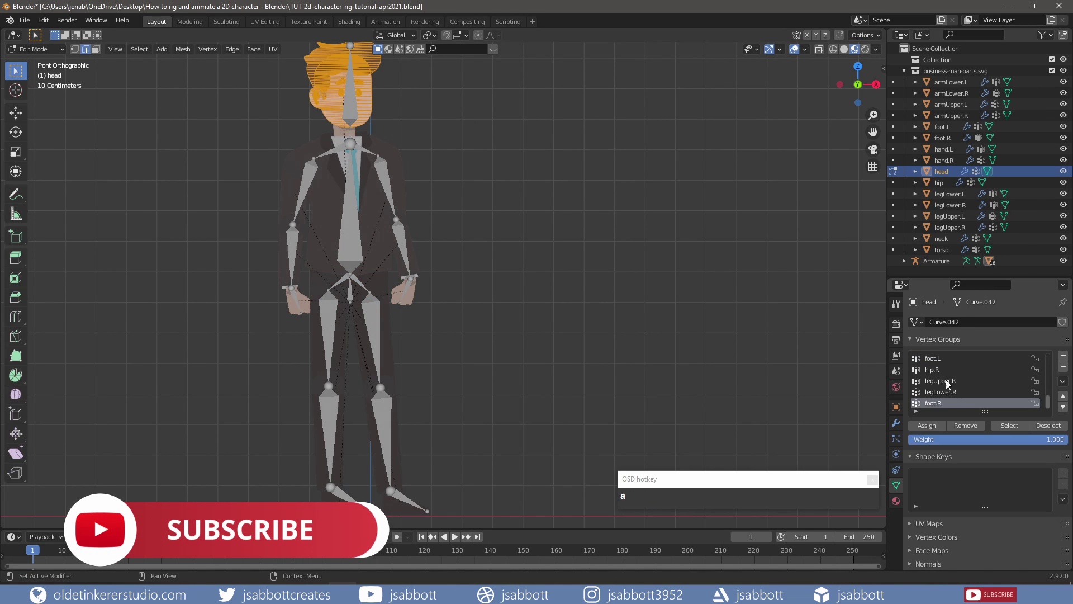
{"action": "left_click", "coordinate": [346, 120]}
{"action": "key", "text": "Tab"}
{"action": "key", "text": "Tab"}
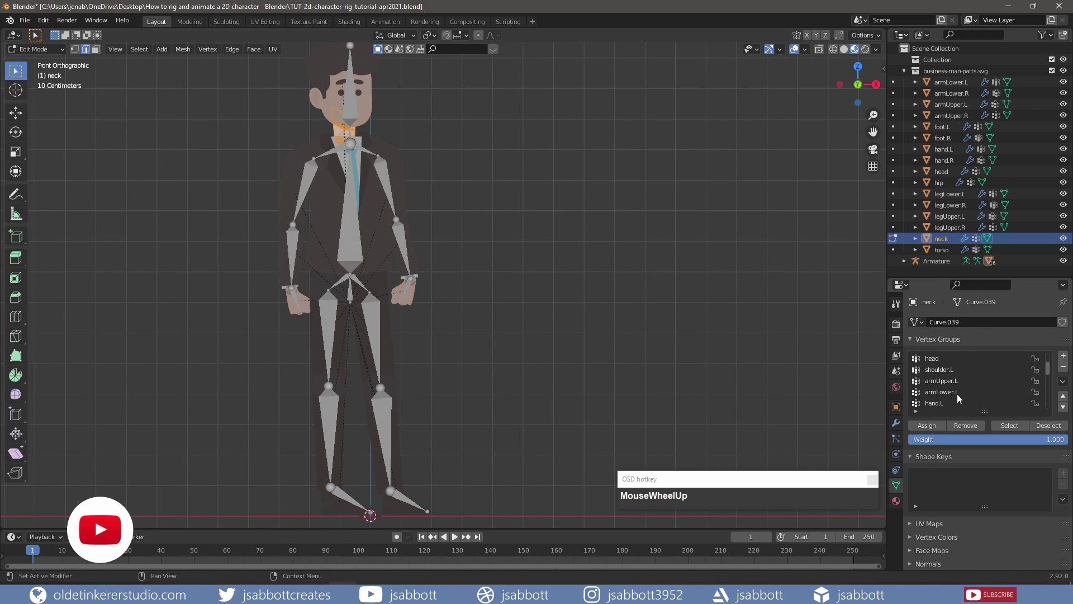
{"action": "left_click", "coordinate": [395, 165]}
{"action": "key", "text": "Tab"}
{"action": "key", "text": "a"}
{"action": "scroll", "coordinate": [957, 386], "scroll_direction": "up", "scroll_amount": 2}
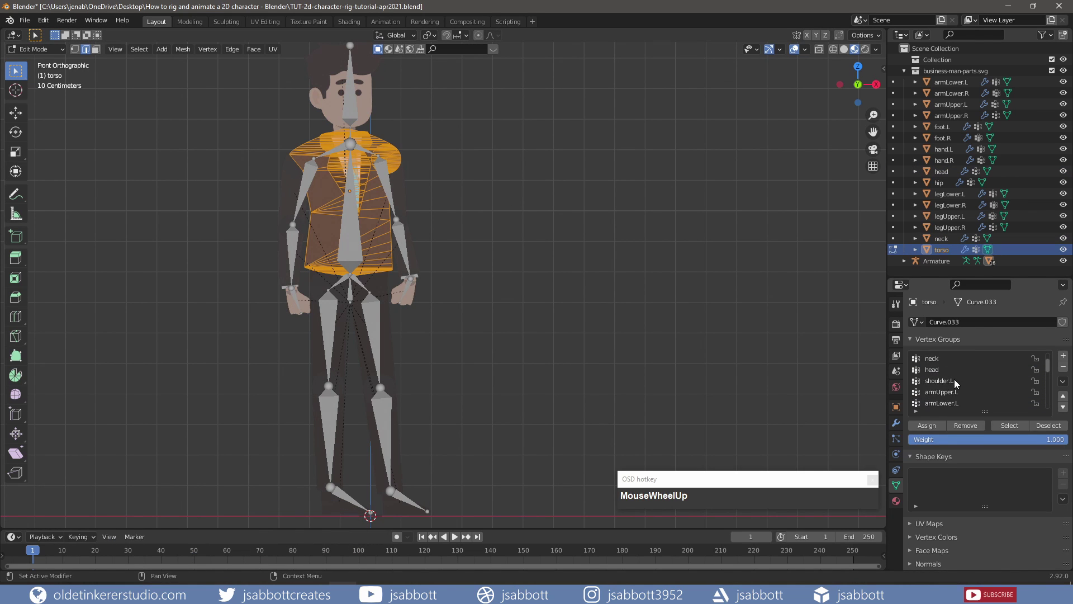
{"action": "left_click", "coordinate": [893, 104]}
{"action": "scroll", "coordinate": [957, 400], "scroll_direction": "up", "scroll_amount": 1}
{"action": "scroll", "coordinate": [957, 400], "scroll_direction": "up", "scroll_amount": 2}
Step: Check the left lower arm and hand pieces, then trial a left hand rotation in Pose Mode and cancel it
{"action": "key", "text": "Tab"}
{"action": "left_click", "coordinate": [399, 246]}
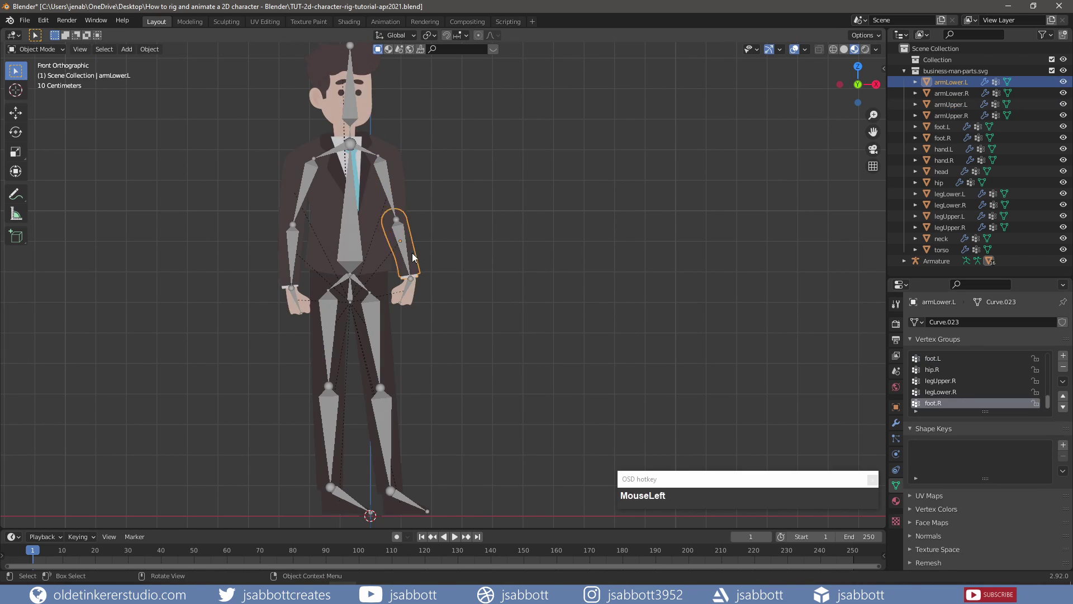
{"action": "key", "text": "Tab"}
{"action": "scroll", "coordinate": [957, 392], "scroll_direction": "up", "scroll_amount": 2}
{"action": "key", "text": "Tab"}
{"action": "scroll", "coordinate": [957, 391], "scroll_direction": "up", "scroll_amount": 2}
{"action": "key", "text": "Tab"}
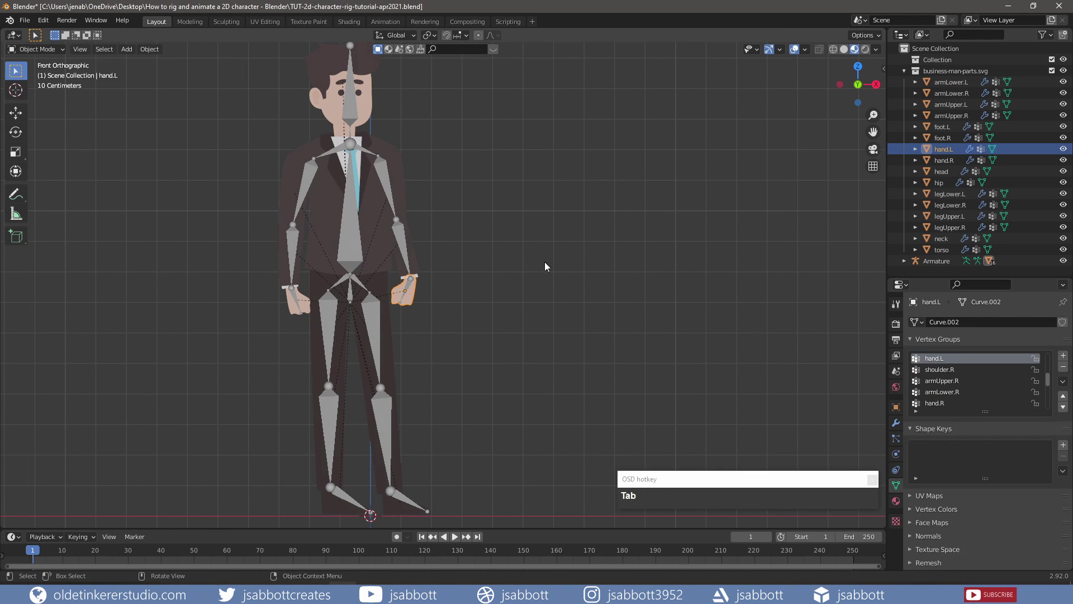
{"action": "left_click", "coordinate": [408, 288]}
{"action": "key", "text": "r"}
{"action": "key", "text": "Escape"}
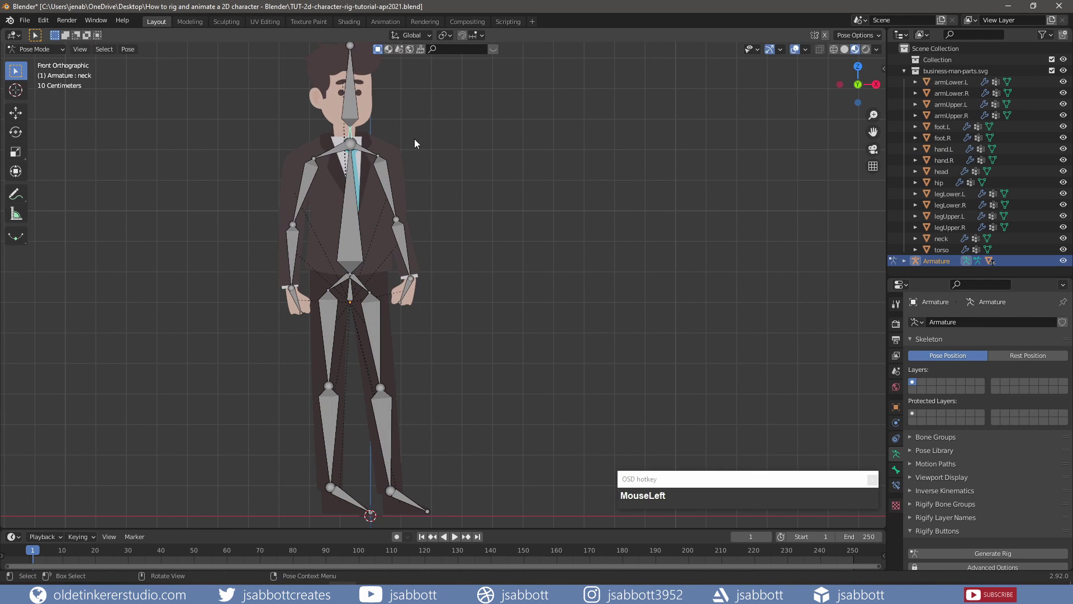
{"action": "key", "text": "ctrl+Tab"}
Step: Check the vertex groups on the right upper arm, lower arm and hand pieces
{"action": "left_click", "coordinate": [294, 172]}
{"action": "key", "text": "Tab"}
{"action": "scroll", "coordinate": [957, 392], "scroll_direction": "up", "scroll_amount": 2}
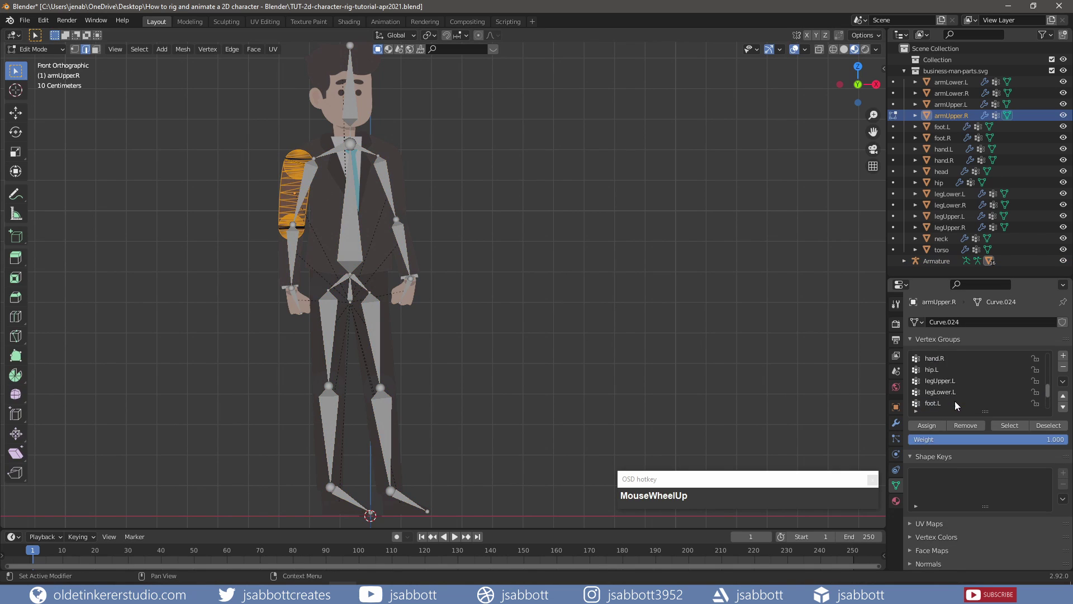
{"action": "key", "text": "Tab"}
{"action": "left_click", "coordinate": [291, 251]}
{"action": "key", "text": "Tab"}
{"action": "scroll", "coordinate": [957, 393], "scroll_direction": "up", "scroll_amount": 2}
{"action": "key", "text": "Tab"}
{"action": "left_click", "coordinate": [295, 299]}
{"action": "key", "text": "Tab"}
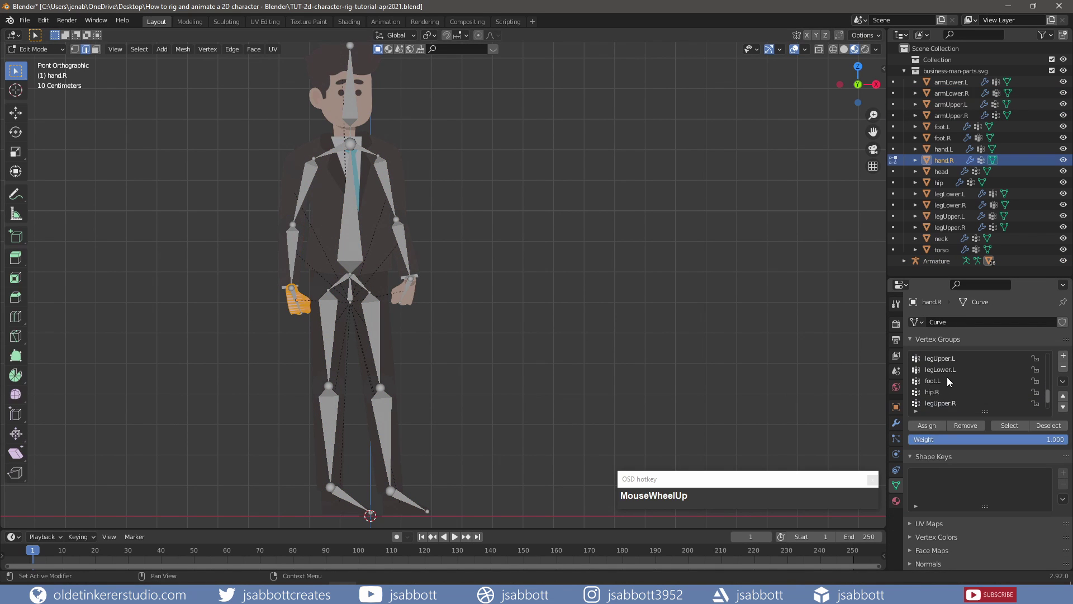
{"action": "key", "text": "Tab"}
Step: Test-swing the right arm in Pose Mode, undo it, and recheck the right upper arm geometry
{"action": "left_click", "coordinate": [350, 223]}
{"action": "key", "text": "ctrl+Tab"}
{"action": "left_click_drag", "start_coordinate": [292, 257], "coordinate": [230, 256]}
{"action": "key", "text": "ctrl+z"}
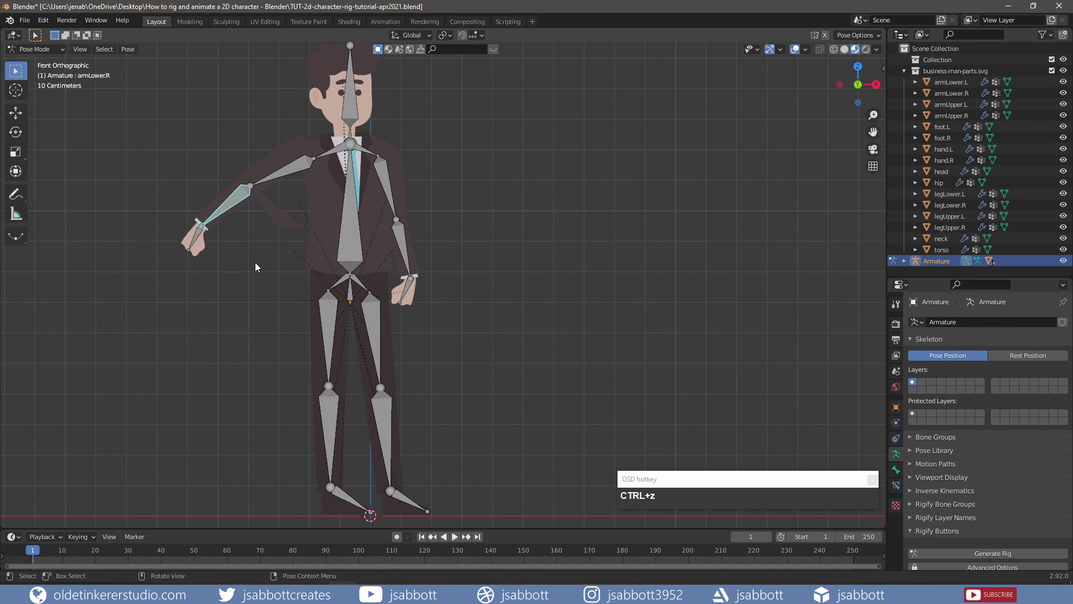
{"action": "key", "text": "ctrl+Tab"}
{"action": "left_click", "coordinate": [287, 183]}
{"action": "key", "text": "Tab"}
{"action": "key", "text": "a"}
{"action": "key", "text": "Tab"}
{"action": "left_click", "coordinate": [350, 223]}
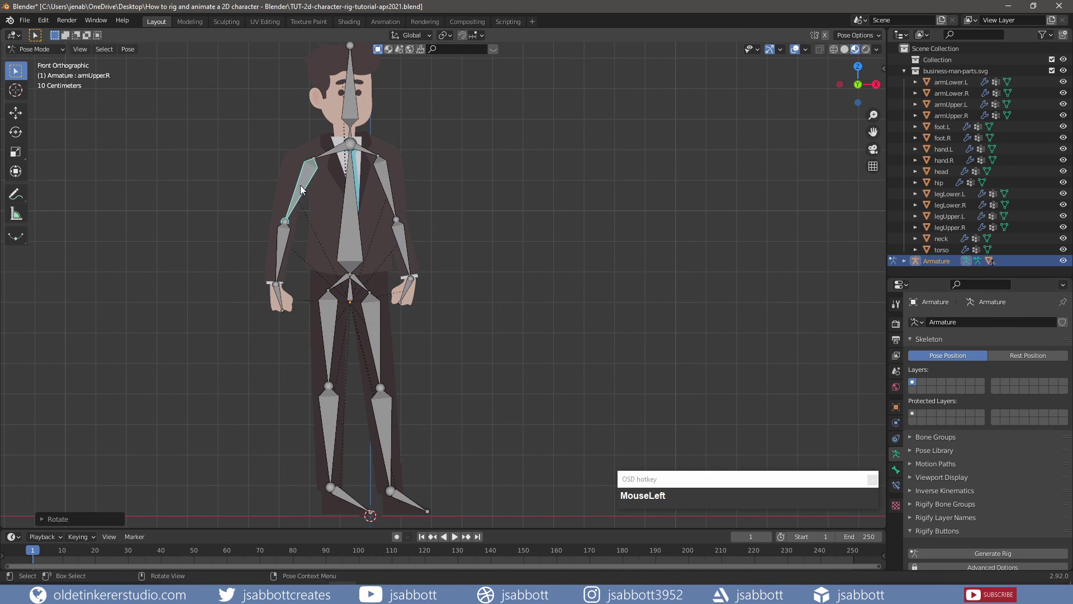
Step: Check the hip and left leg pieces and make foot.L the active vertex group on the left foot
{"action": "left_click", "coordinate": [388, 318]}
{"action": "left_click", "coordinate": [388, 318]}
{"action": "scroll", "coordinate": [946, 375], "scroll_direction": "up", "scroll_amount": 2}
{"action": "key", "text": "Tab"}
{"action": "key", "text": "Tab"}
{"action": "left_click", "coordinate": [406, 500]}
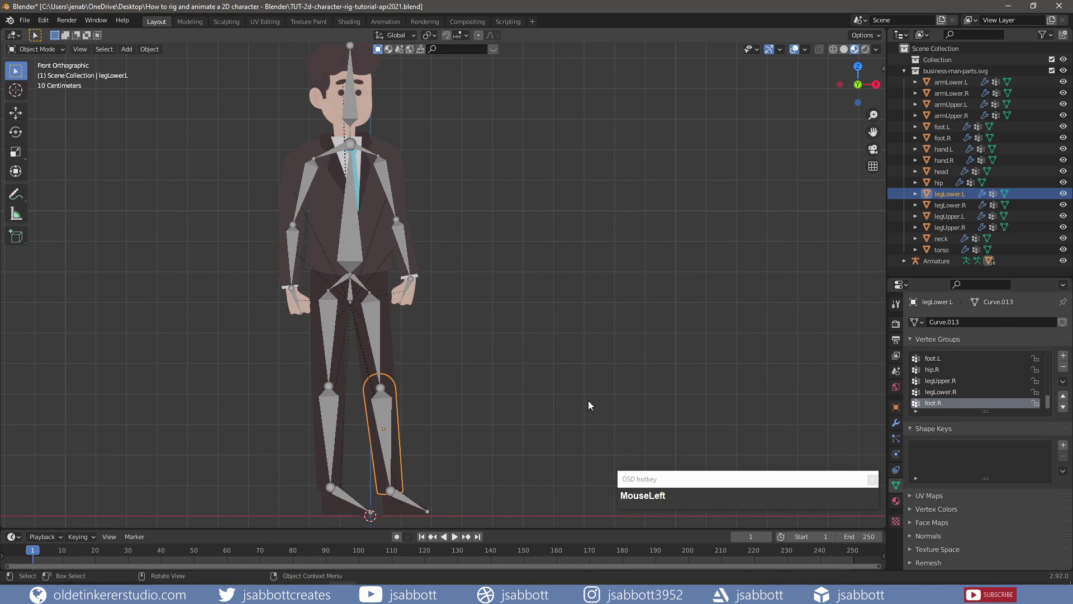
{"action": "key", "text": "Tab"}
{"action": "key", "text": "a"}
{"action": "scroll", "coordinate": [951, 386], "scroll_direction": "up", "scroll_amount": 5}
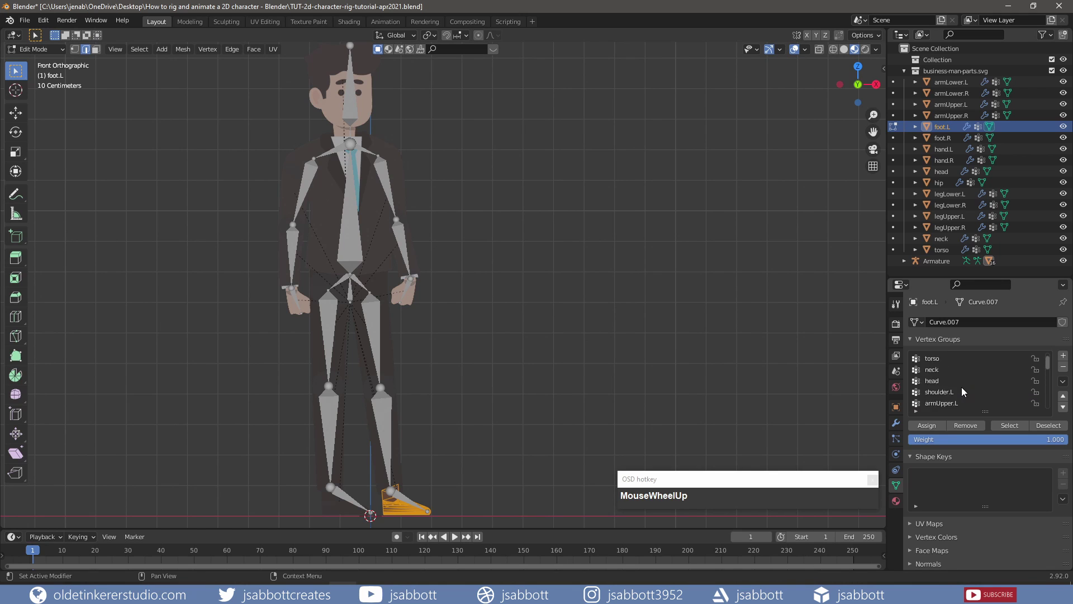
{"action": "scroll", "coordinate": [951, 386], "scroll_direction": "down", "scroll_amount": 1}
{"action": "left_click", "coordinate": [933, 402]}
Step: Check the right leg and foot pieces, then rotate the right leg in Pose Mode to test the rig
{"action": "left_click", "coordinate": [950, 227]}
{"action": "left_click", "coordinate": [950, 205]}
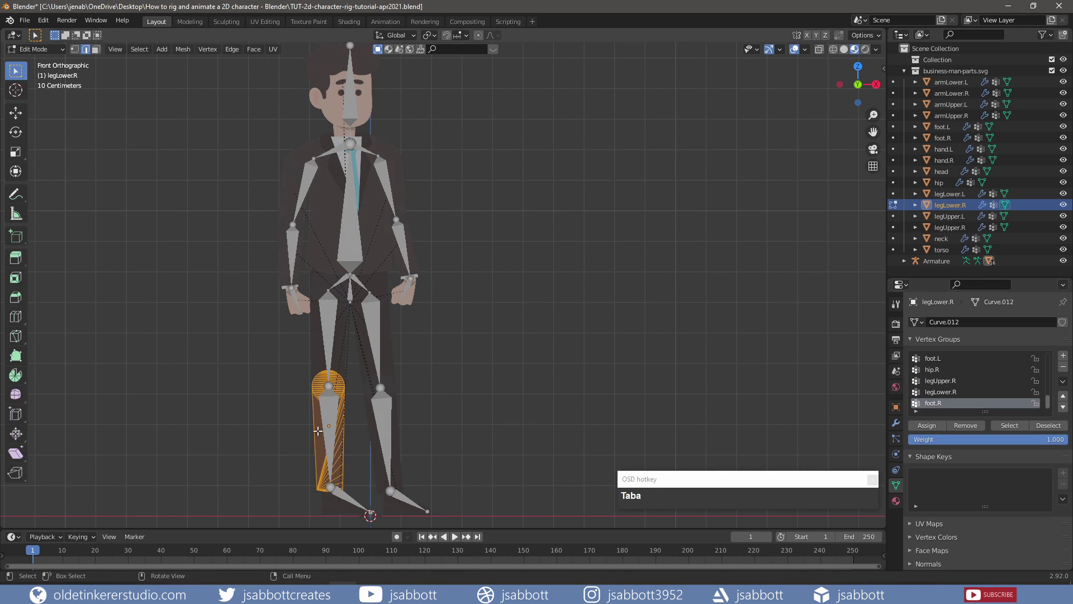
{"action": "key", "text": "Tab"}
{"action": "left_click", "coordinate": [943, 138]}
{"action": "key", "text": "Tab"}
{"action": "key", "text": "Tab"}
{"action": "left_click", "coordinate": [373, 320]}
{"action": "key", "text": "ctrl+Tab"}
{"action": "left_click_drag", "start_coordinate": [373, 321], "coordinate": [183, 431]}
{"action": "key", "text": "alt+r"}
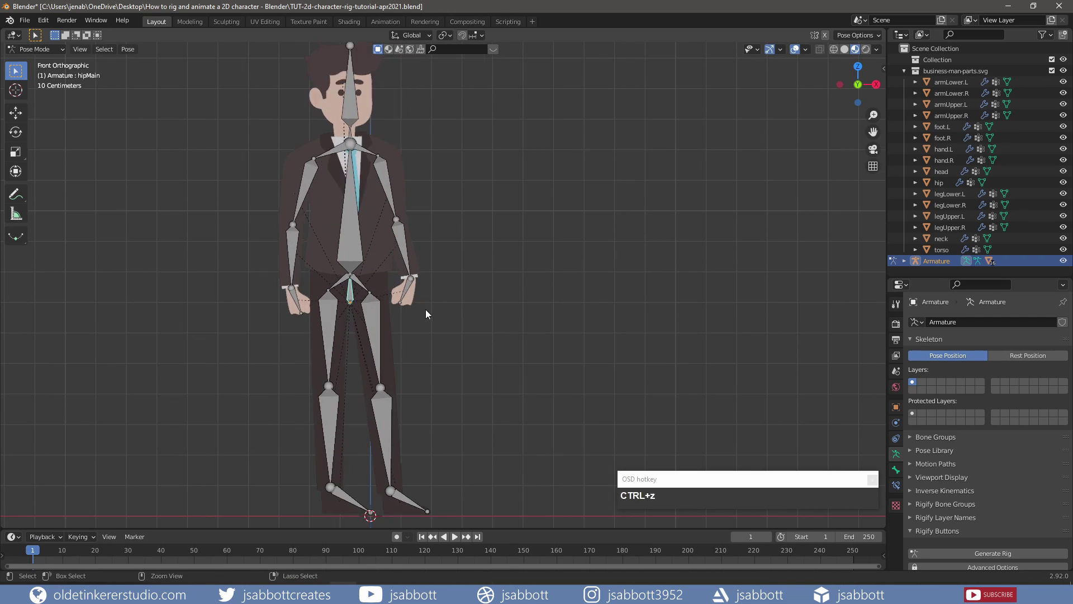
{"action": "scroll", "coordinate": [425, 309], "scroll_direction": "down", "scroll_amount": 1}
{"action": "left_click", "coordinate": [370, 124]}
{"action": "key", "text": "r"}
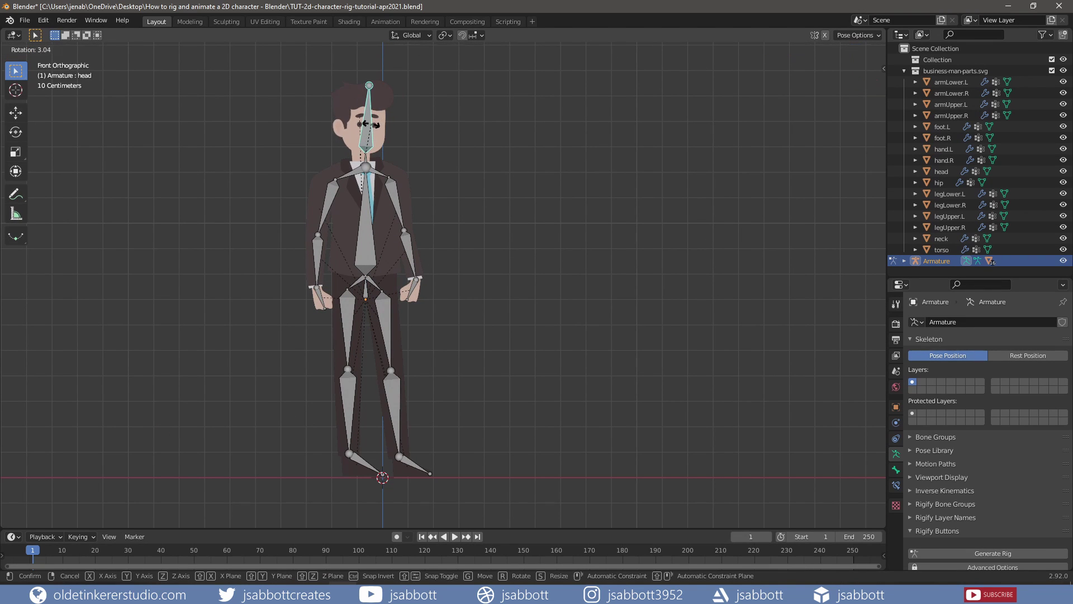
{"action": "key", "text": "Escape"}
{"action": "left_click", "coordinate": [366, 158]}
{"action": "key", "text": "r"}
{"action": "key", "text": "Escape"}
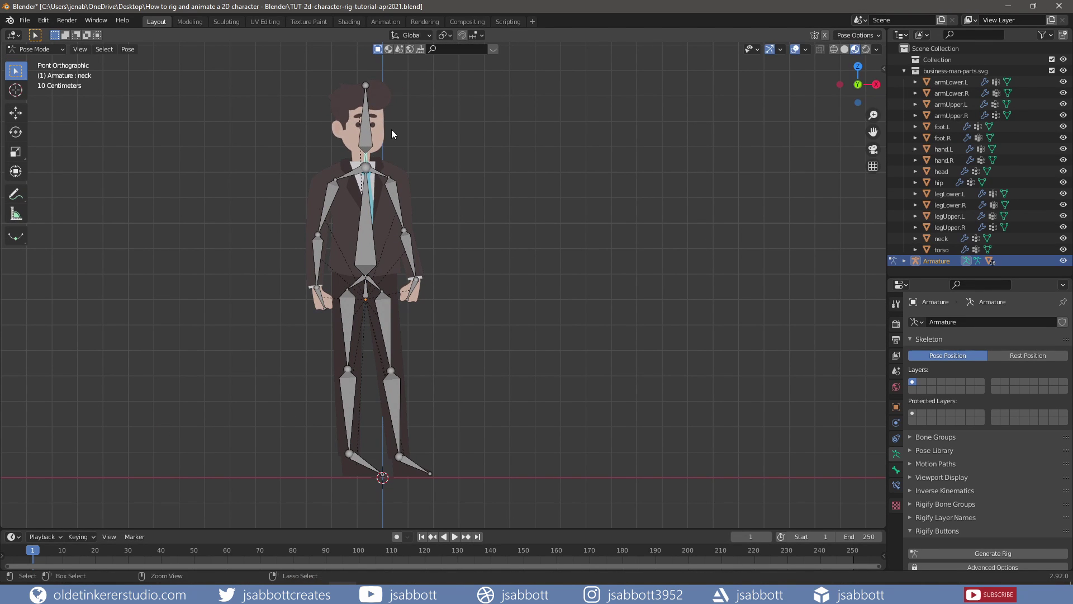
{"action": "left_click", "coordinate": [366, 223]}
{"action": "key", "text": "r"}
{"action": "key", "text": "Escape"}
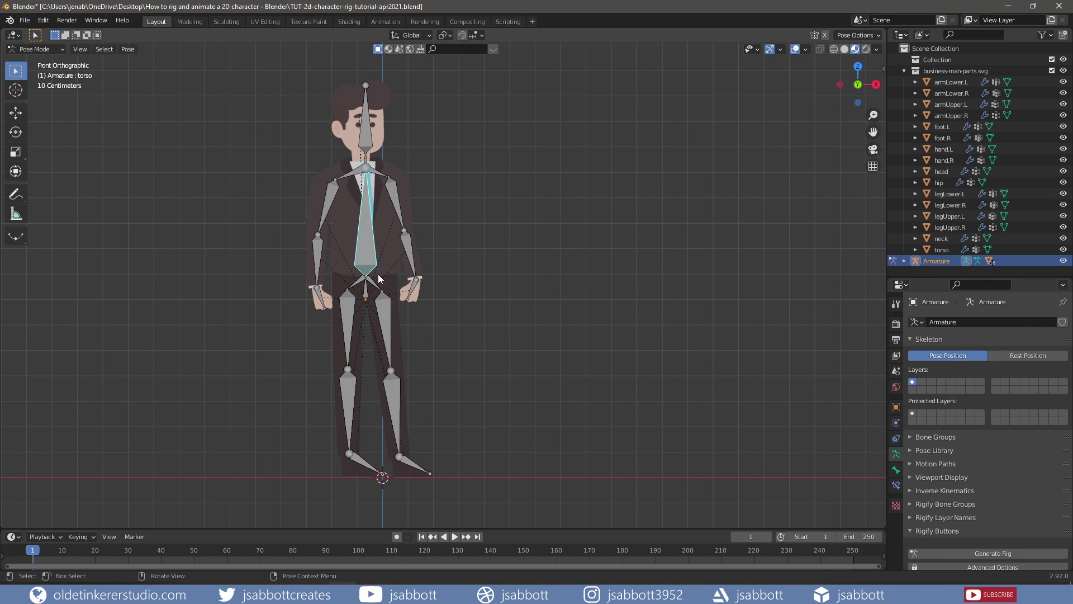
{"action": "left_click", "coordinate": [406, 207]}
{"action": "key", "text": "r"}
{"action": "left_click", "coordinate": [451, 219]}
{"action": "key", "text": "r"}
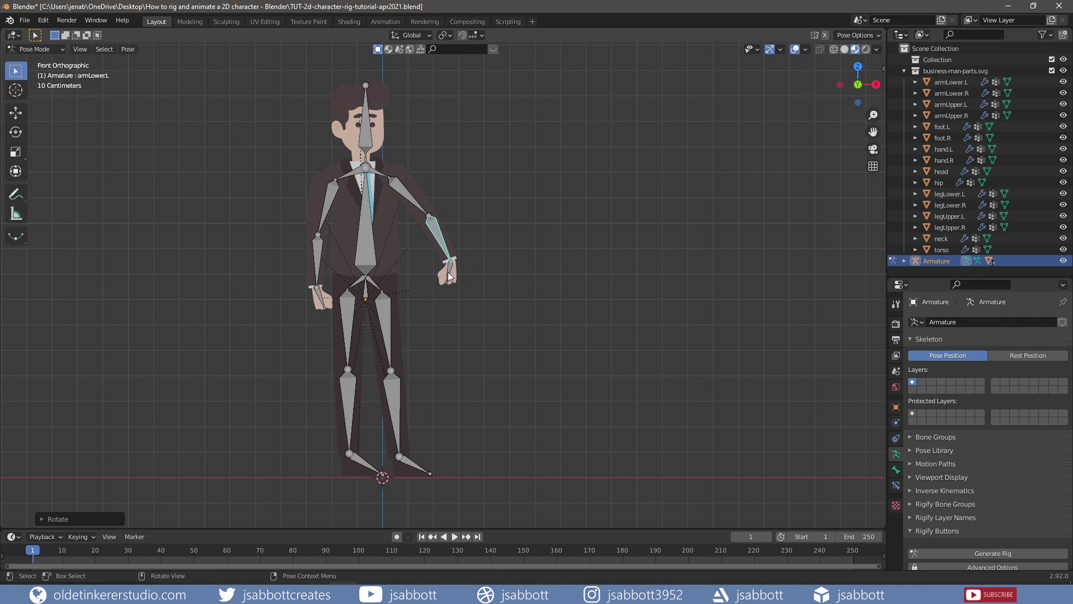
{"action": "key", "text": "Escape"}
{"action": "left_click", "coordinate": [500, 211]}
{"action": "key", "text": "ctrl+z"}
{"action": "key", "text": "ctrl+z"}
{"action": "left_click", "coordinate": [321, 197]}
{"action": "key", "text": "r"}
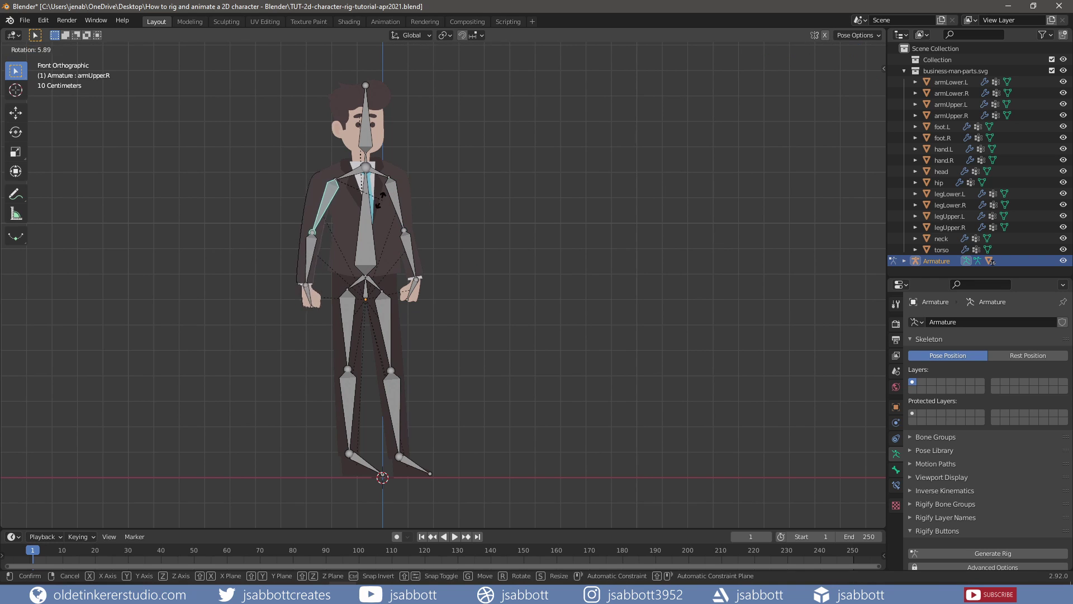
{"action": "left_click", "coordinate": [296, 238]}
{"action": "left_click", "coordinate": [296, 241]}
{"action": "key", "text": "r"}
{"action": "left_click", "coordinate": [307, 241]}
{"action": "key", "text": "ctrl+z"}
{"action": "key", "text": "ctrl+z"}
{"action": "key", "text": "ctrl+z"}
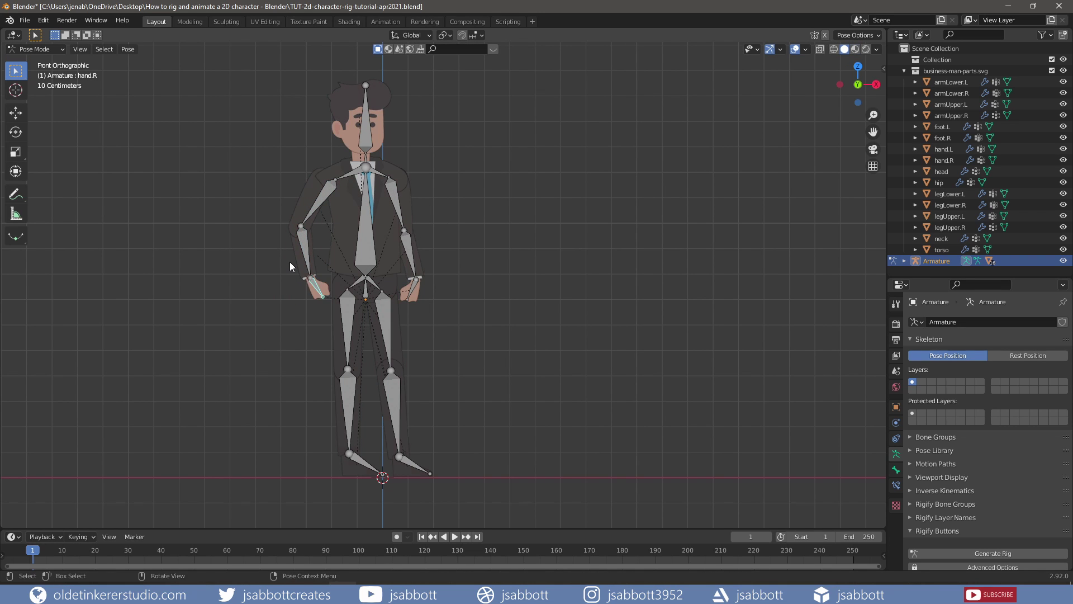
{"action": "left_click", "coordinate": [415, 465]}
{"action": "key", "text": "g"}
{"action": "left_click", "coordinate": [494, 434]}
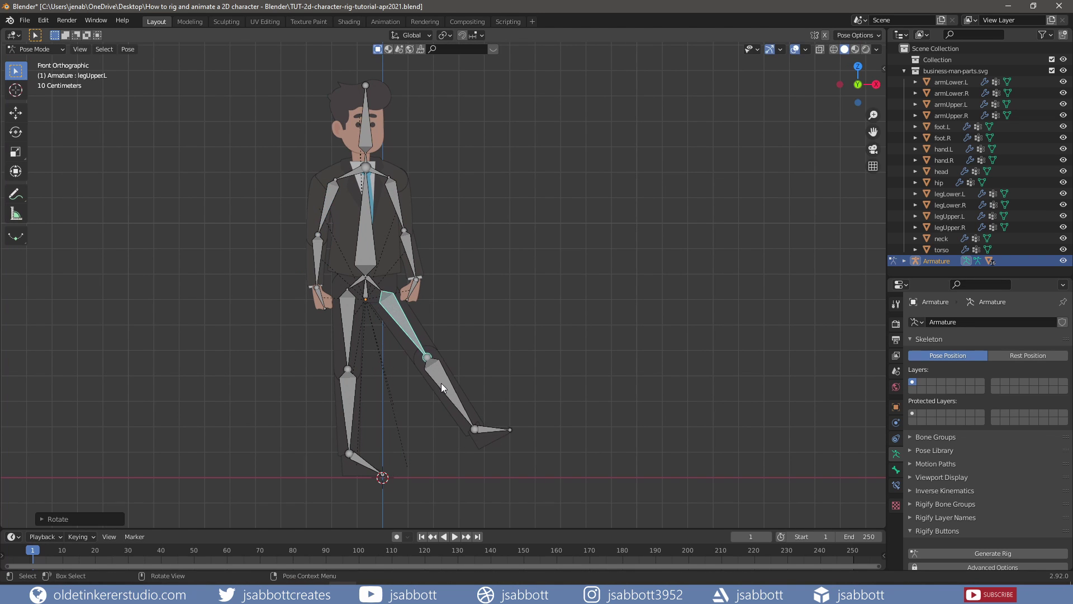
{"action": "key", "text": "g"}
{"action": "left_click", "coordinate": [439, 454]}
{"action": "key", "text": "g"}
{"action": "left_click", "coordinate": [433, 444]}
{"action": "key", "text": "ctrl+z"}
{"action": "key", "text": "ctrl+z"}
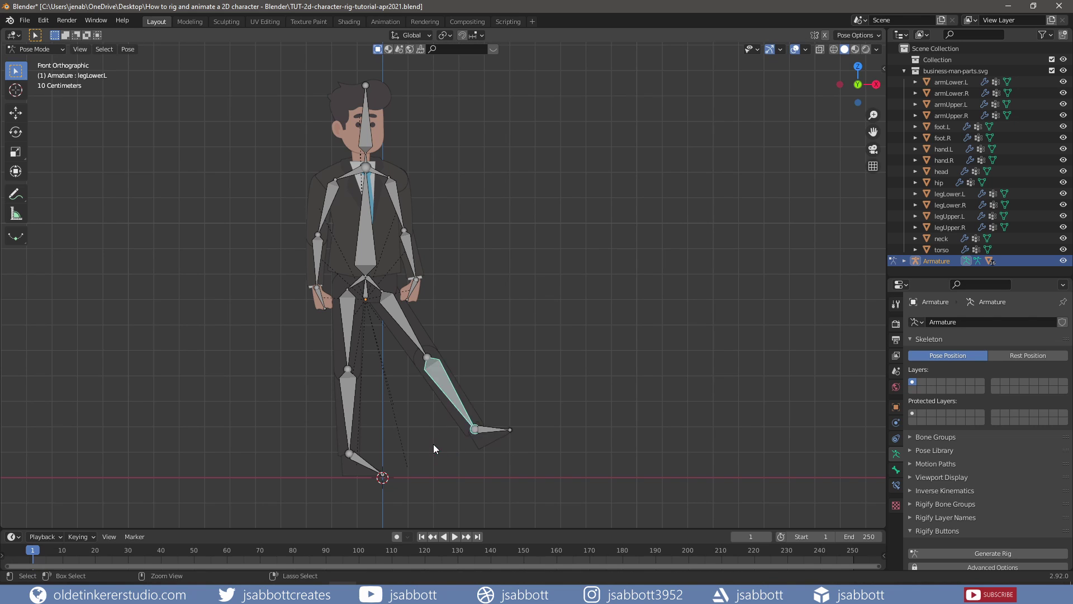
{"action": "key", "text": "ctrl+z"}
{"action": "left_click", "coordinate": [347, 321]}
{"action": "key", "text": "r"}
{"action": "left_click", "coordinate": [349, 334]}
{"action": "left_click", "coordinate": [290, 398]}
{"action": "key", "text": "r"}
{"action": "left_click", "coordinate": [229, 405]}
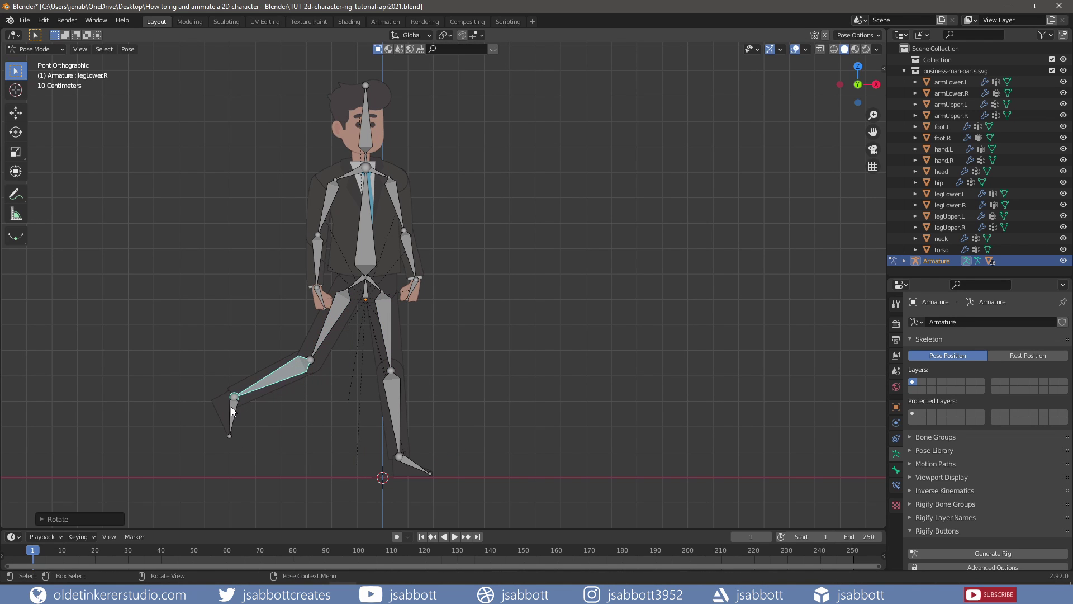
{"action": "key", "text": "ctrl+z"}
{"action": "key", "text": "ctrl+z"}
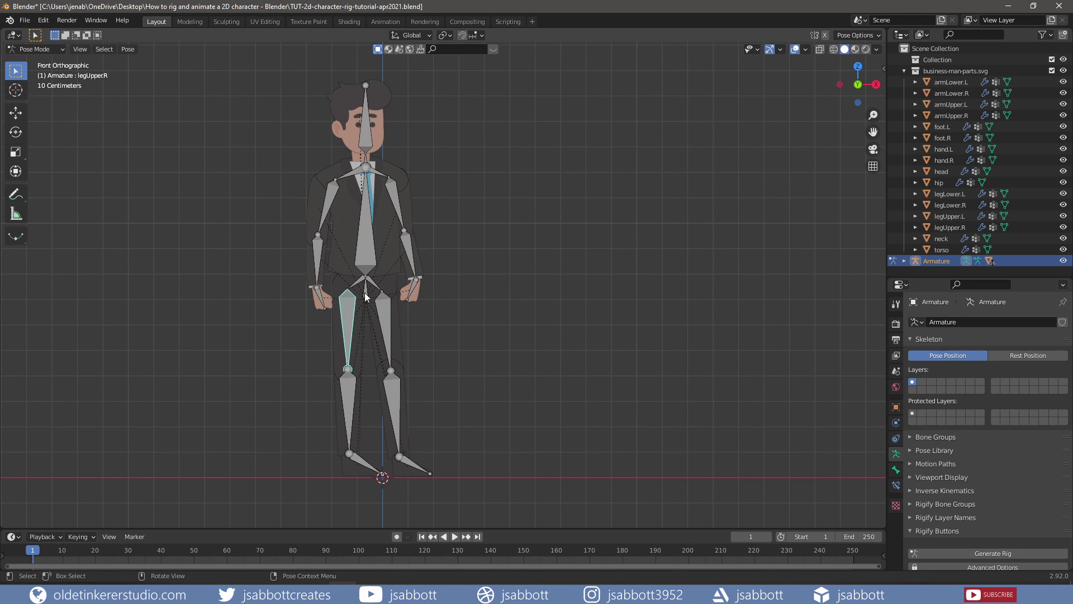